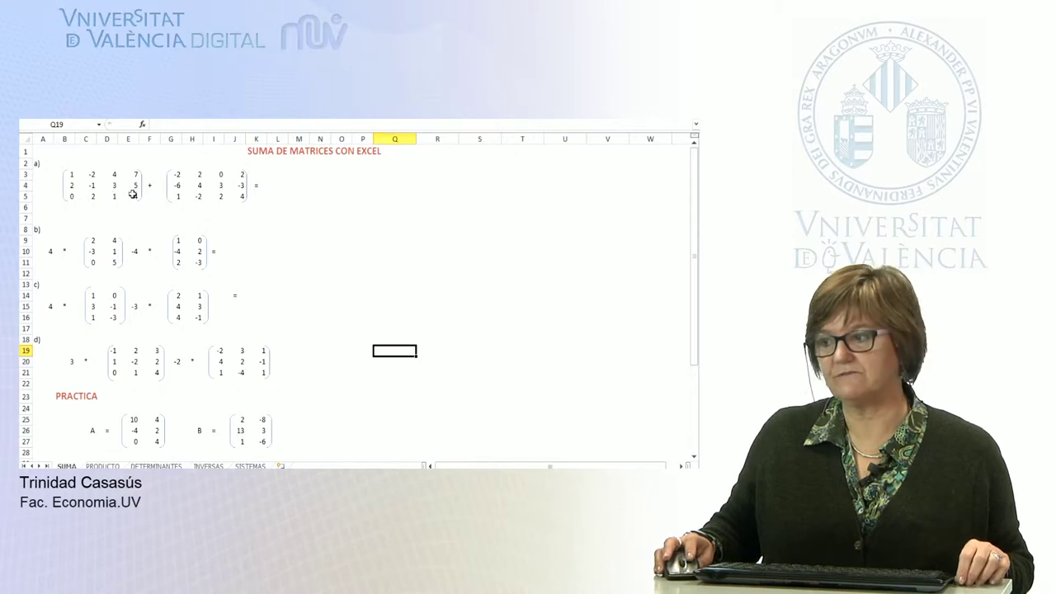
- Enter =B3+G3 in L3 and fill it across to O3 and down to row 5
{"action": "left_click", "coordinate": [270, 171]}
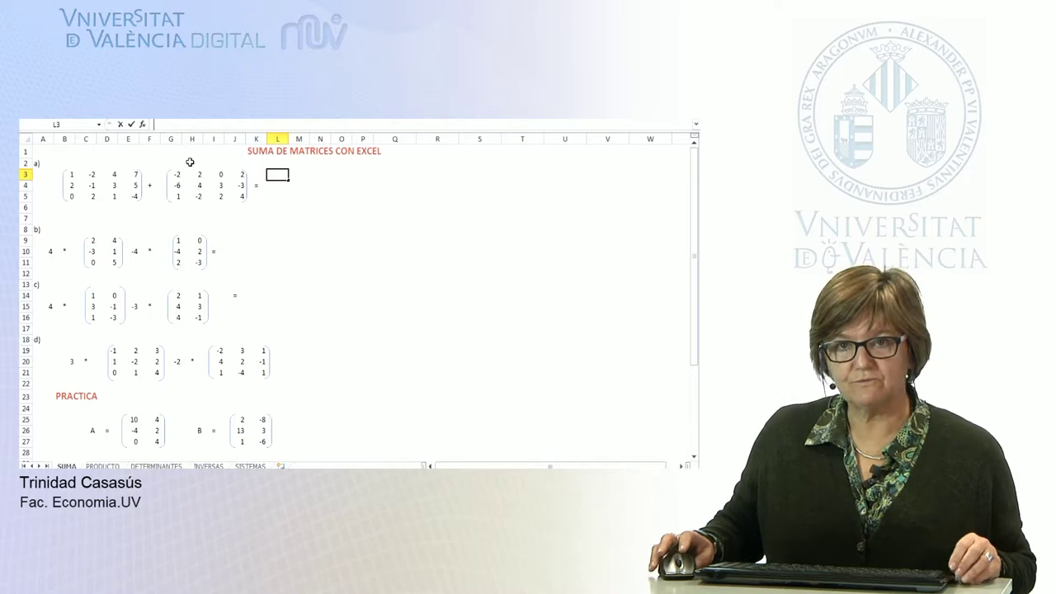
{"action": "type", "text": "="}
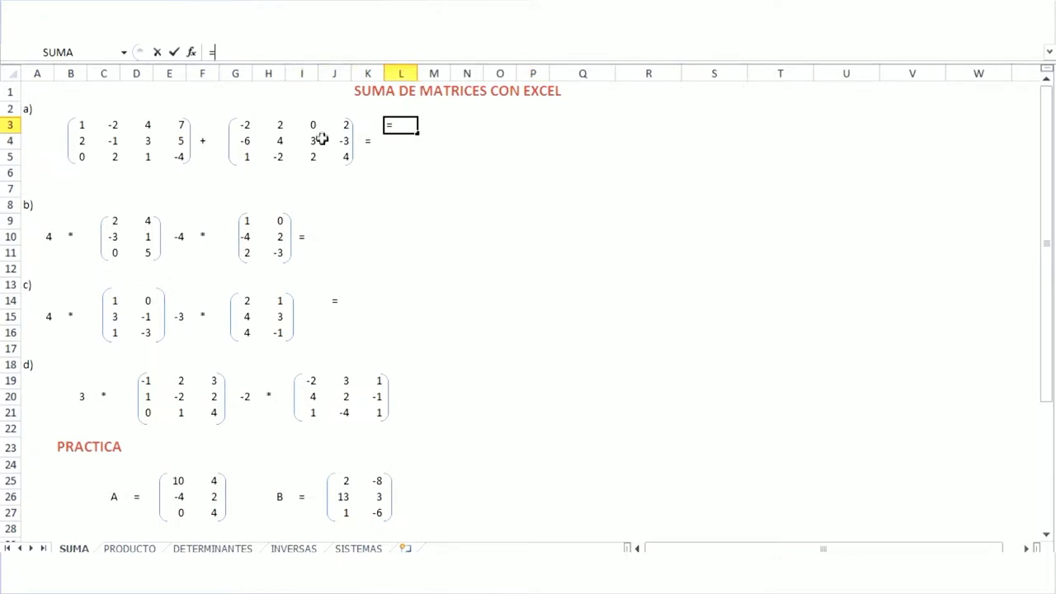
{"action": "left_click", "coordinate": [86, 129]}
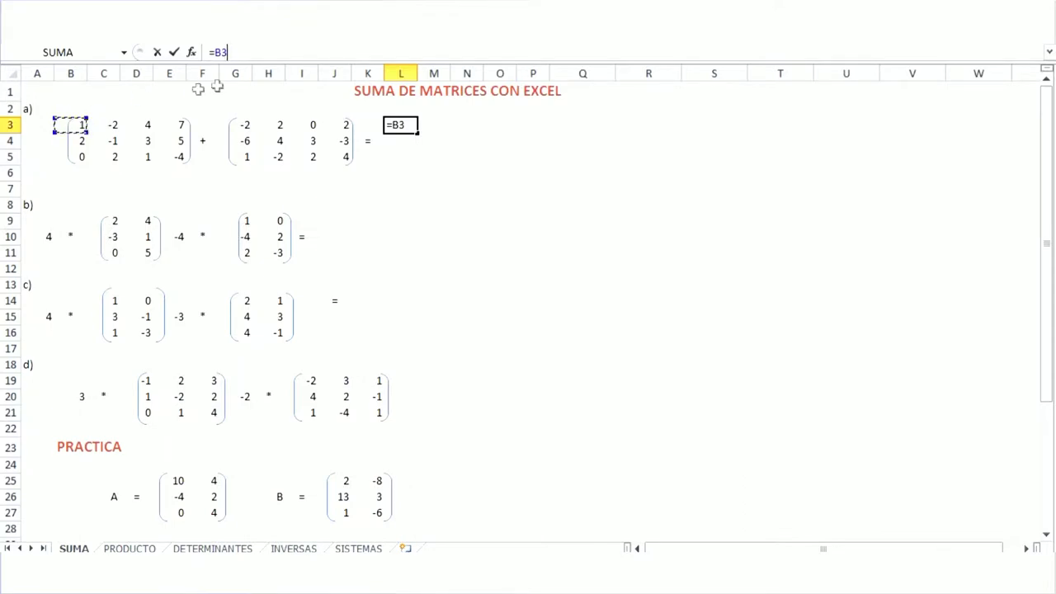
{"action": "type", "text": "+"}
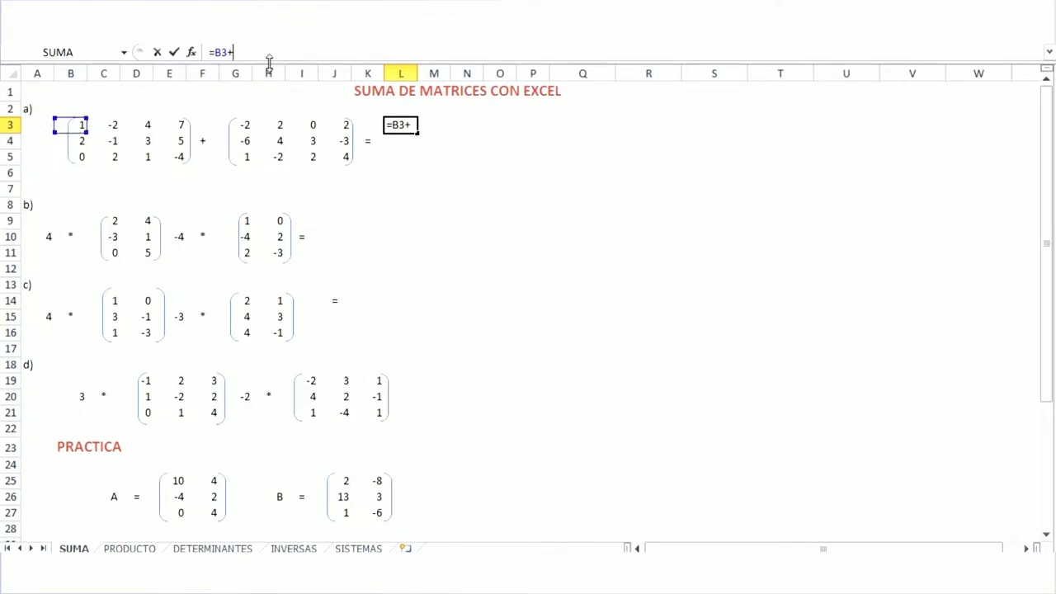
{"action": "left_click", "coordinate": [238, 124]}
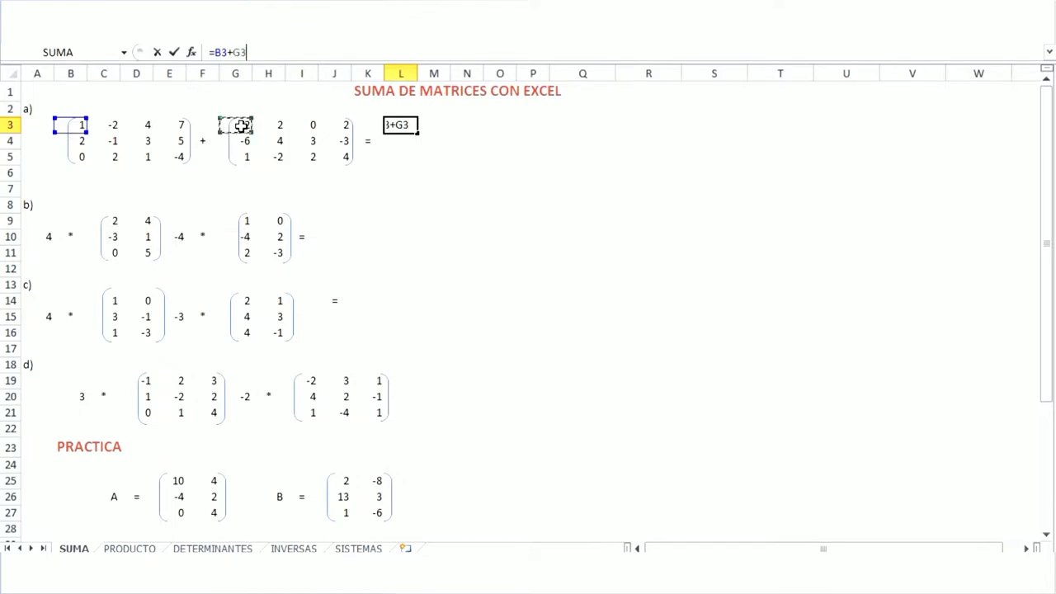
{"action": "left_click", "coordinate": [292, 52]}
{"action": "key", "text": "Return"}
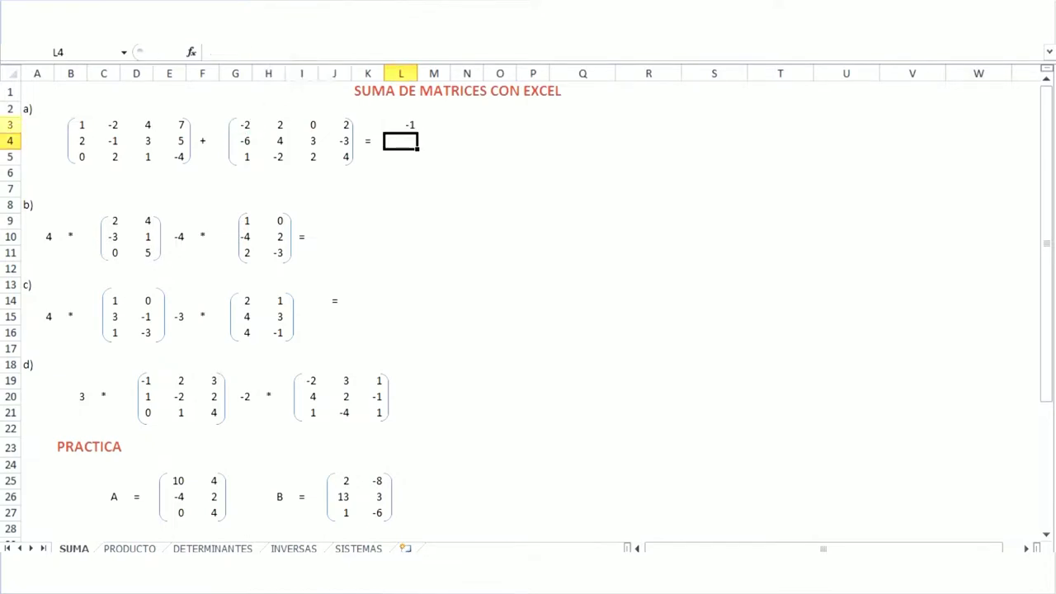
{"action": "left_click", "coordinate": [403, 126]}
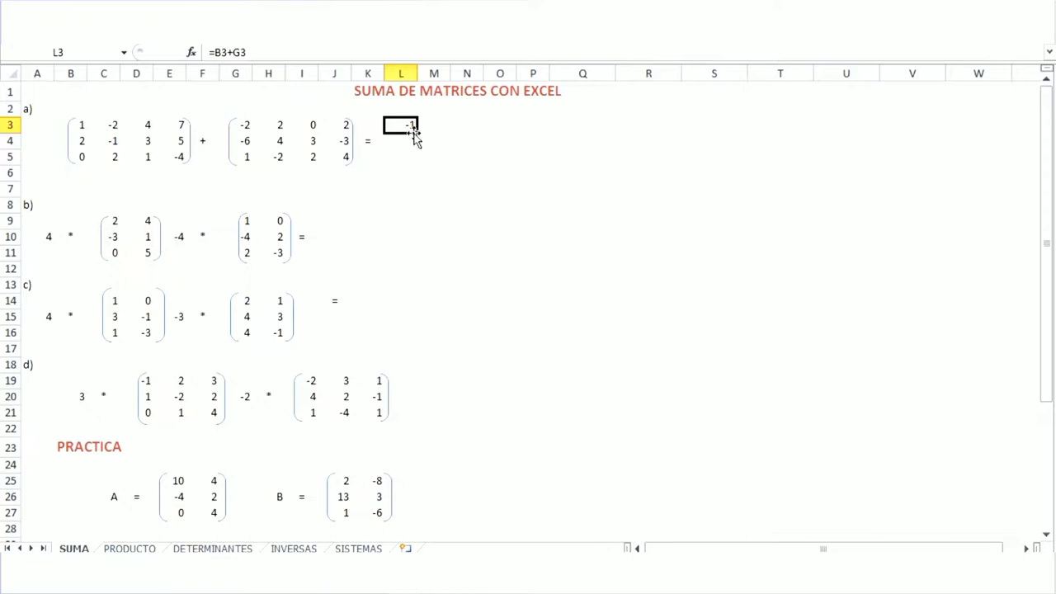
{"action": "left_click_drag", "start_coordinate": [417, 133], "coordinate": [517, 132]}
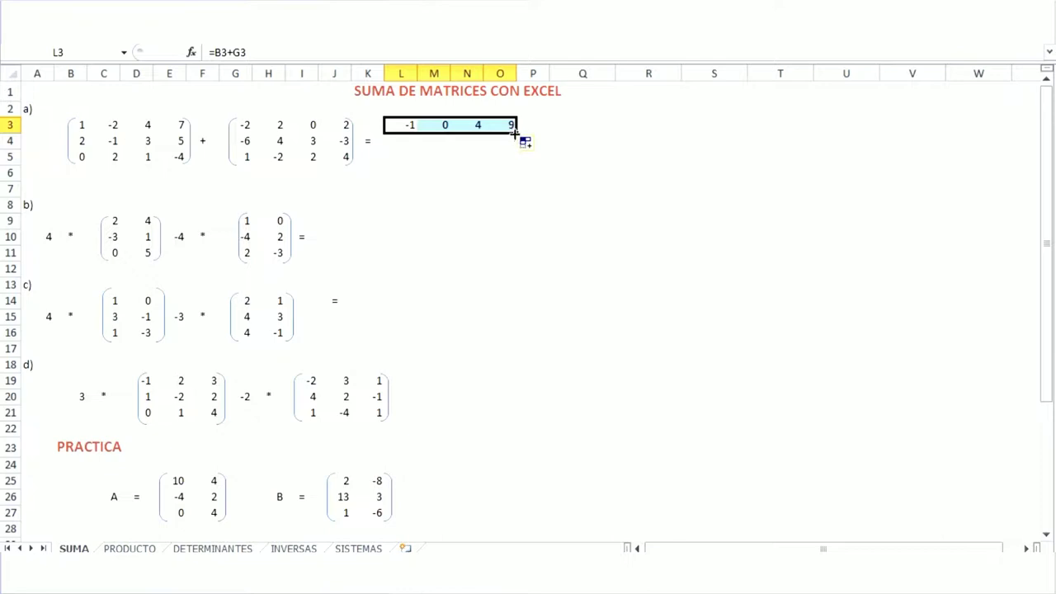
{"action": "left_click_drag", "start_coordinate": [515, 132], "coordinate": [512, 169]}
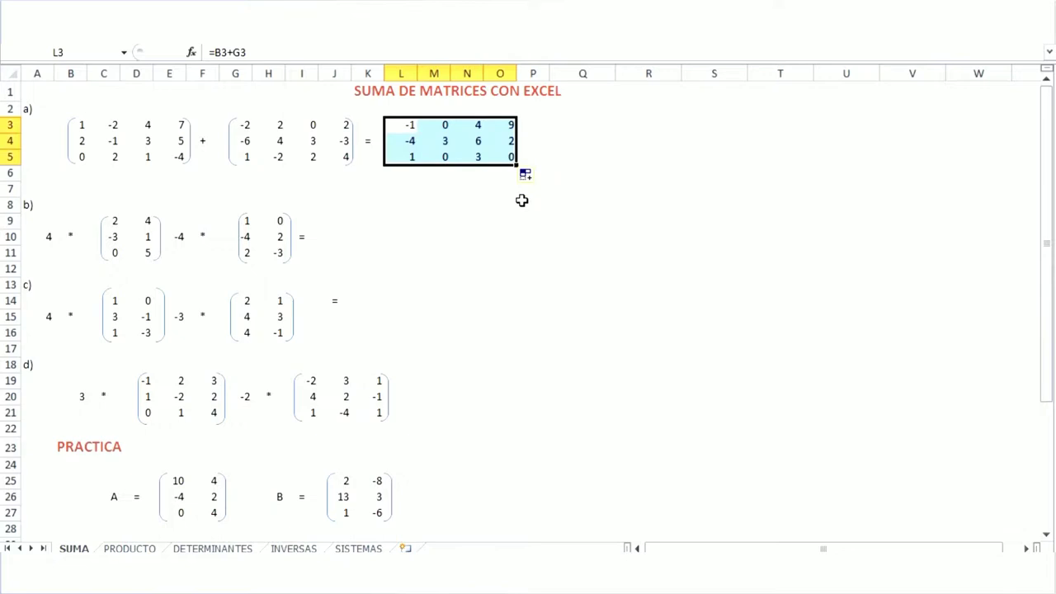
- Copy the bracket shape from the second matrix and place it around L3:O5
{"action": "left_click", "coordinate": [518, 207]}
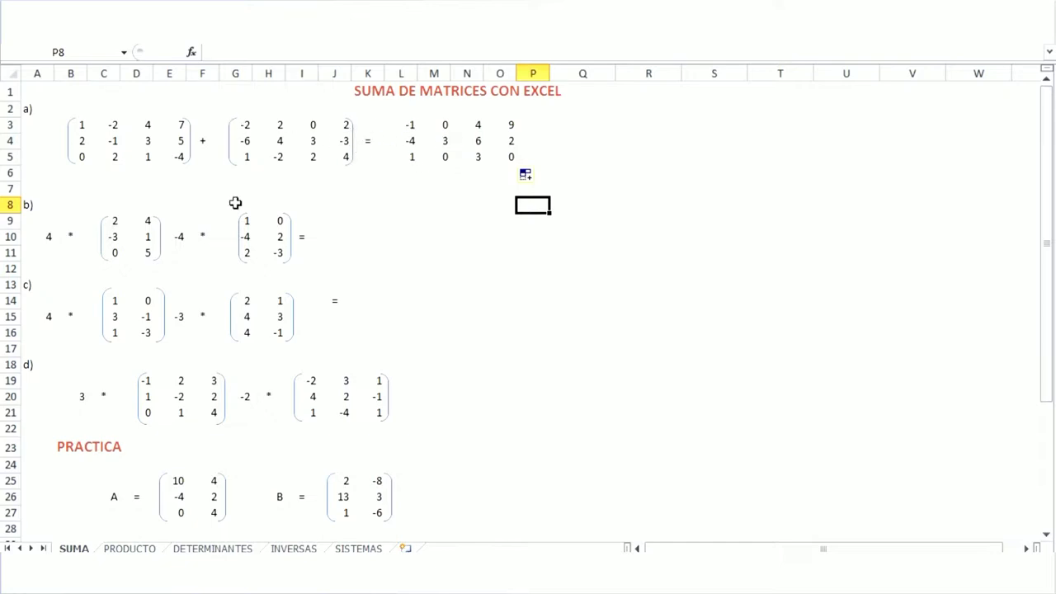
{"action": "left_click", "coordinate": [354, 154]}
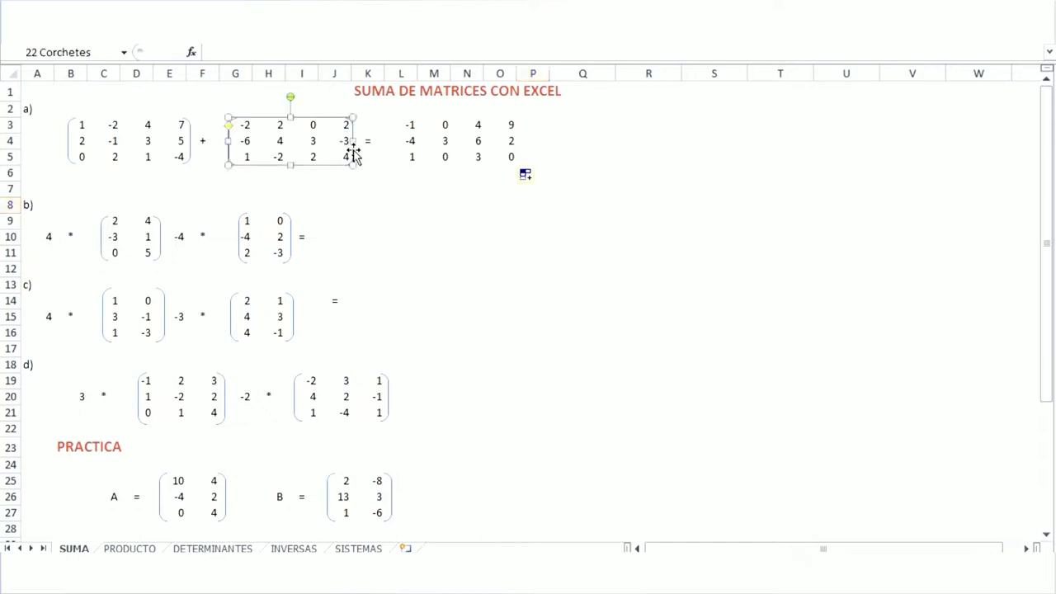
{"action": "right_click", "coordinate": [354, 145]}
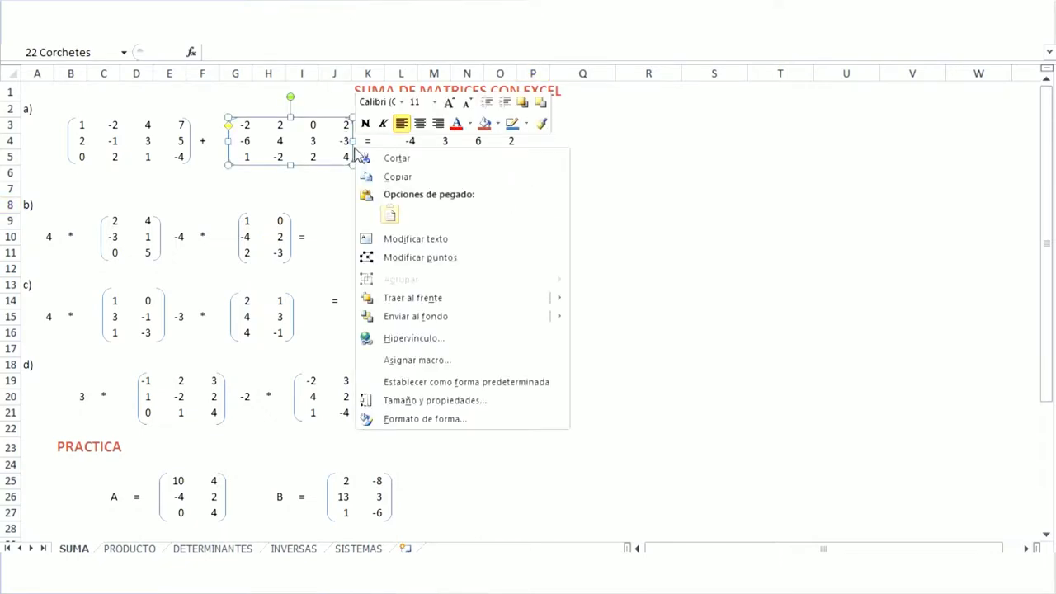
{"action": "left_click", "coordinate": [388, 174]}
{"action": "left_click", "coordinate": [433, 158]}
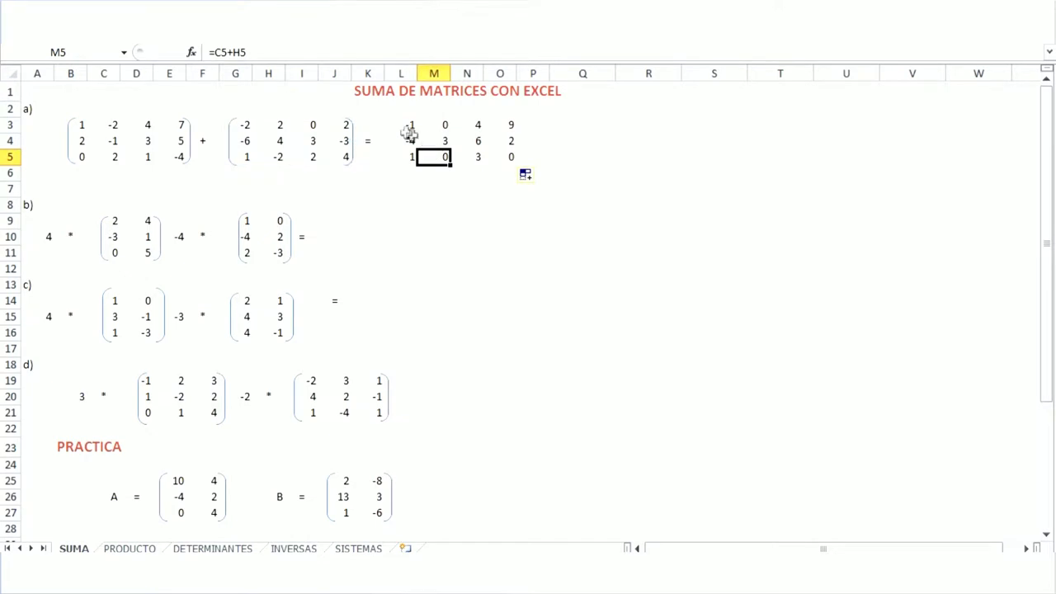
{"action": "left_click", "coordinate": [405, 140]}
{"action": "right_click", "coordinate": [404, 145]}
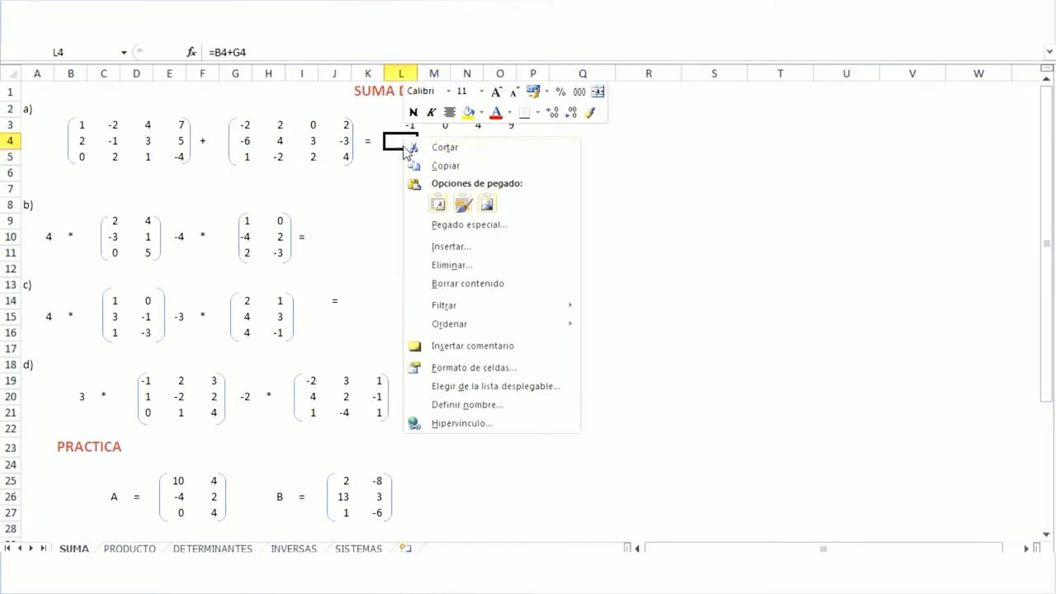
{"action": "left_click", "coordinate": [438, 205]}
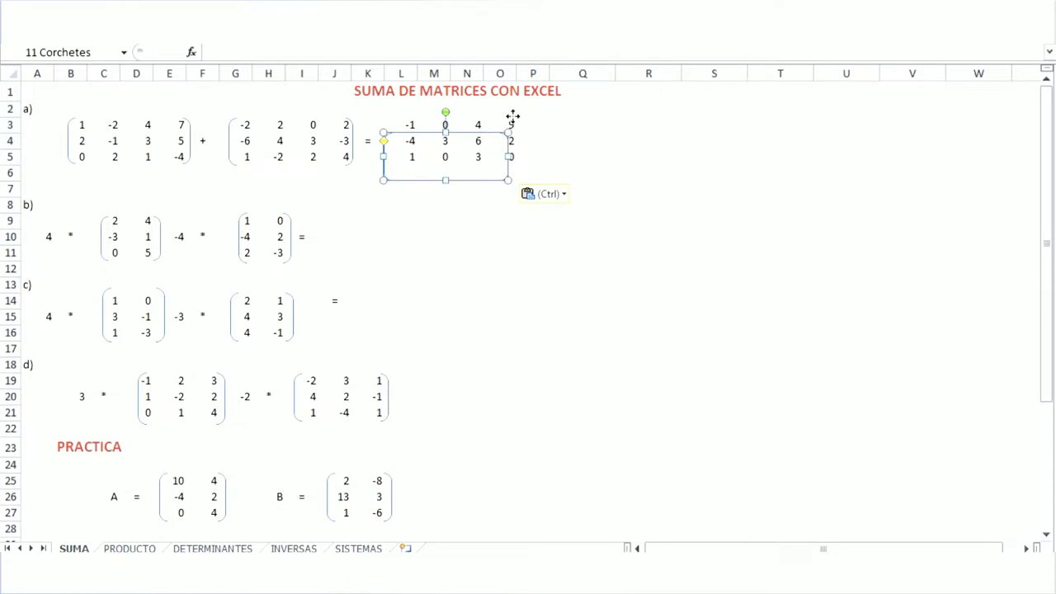
{"action": "left_click_drag", "start_coordinate": [513, 117], "coordinate": [530, 103]}
{"action": "left_click", "coordinate": [559, 208]}
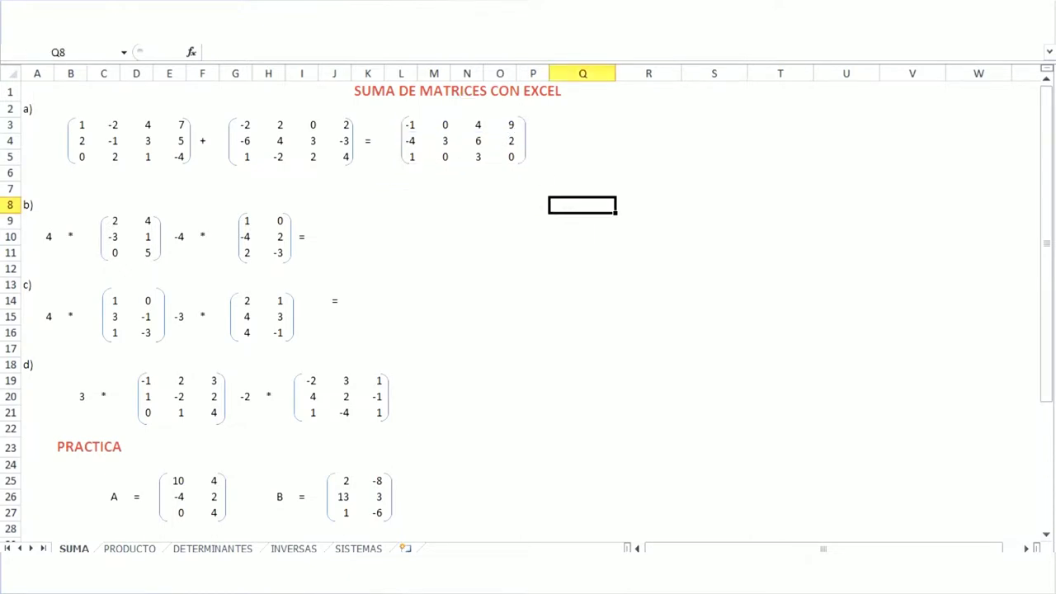
- Draw a test bracket pair from Insert > Shapes, then delete it
{"action": "left_click", "coordinate": [124, 32]}
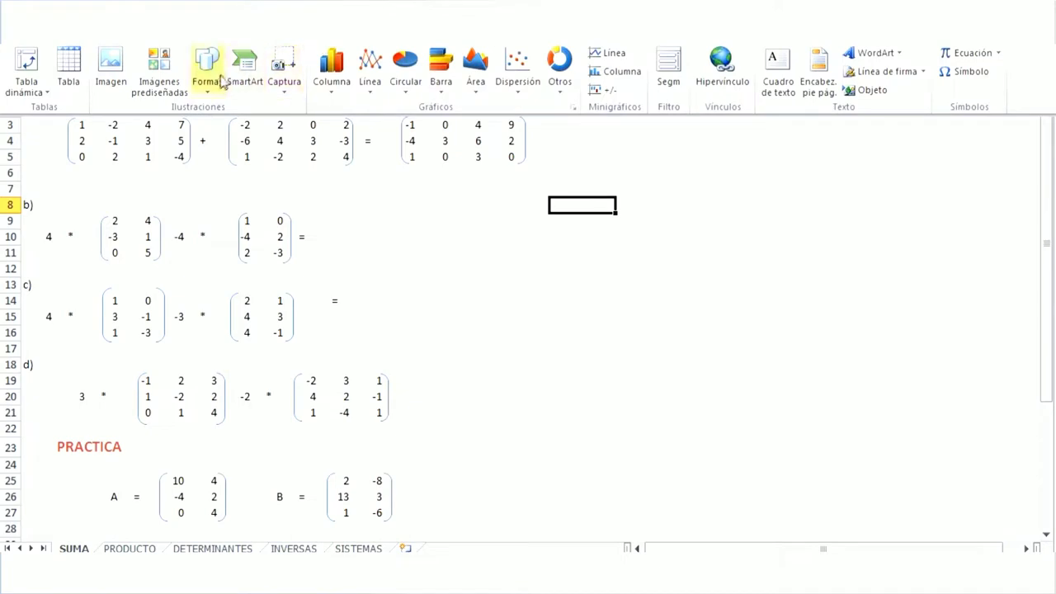
{"action": "left_click", "coordinate": [203, 92]}
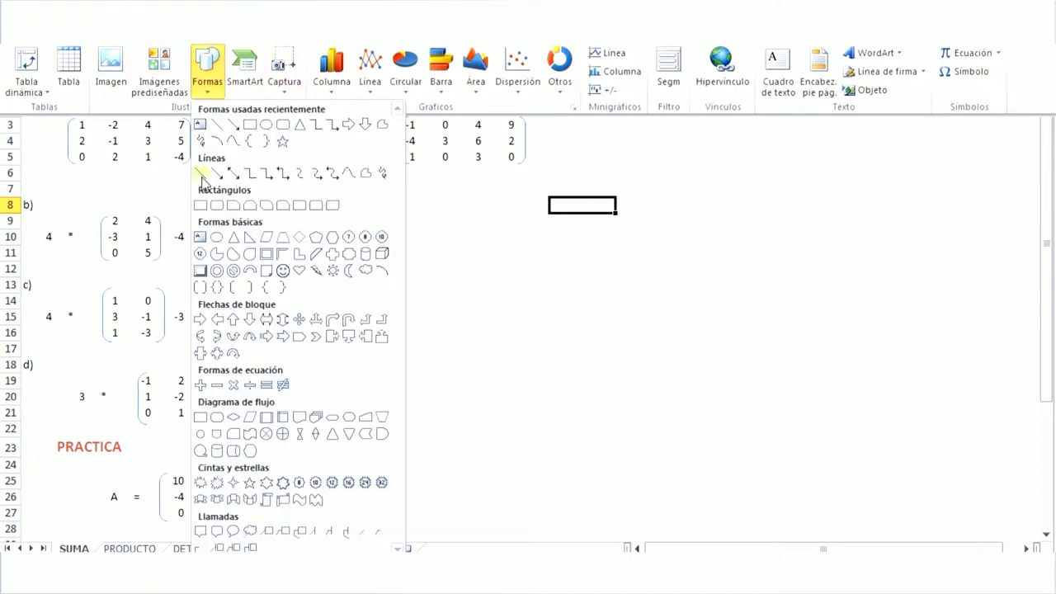
{"action": "left_click", "coordinate": [200, 288]}
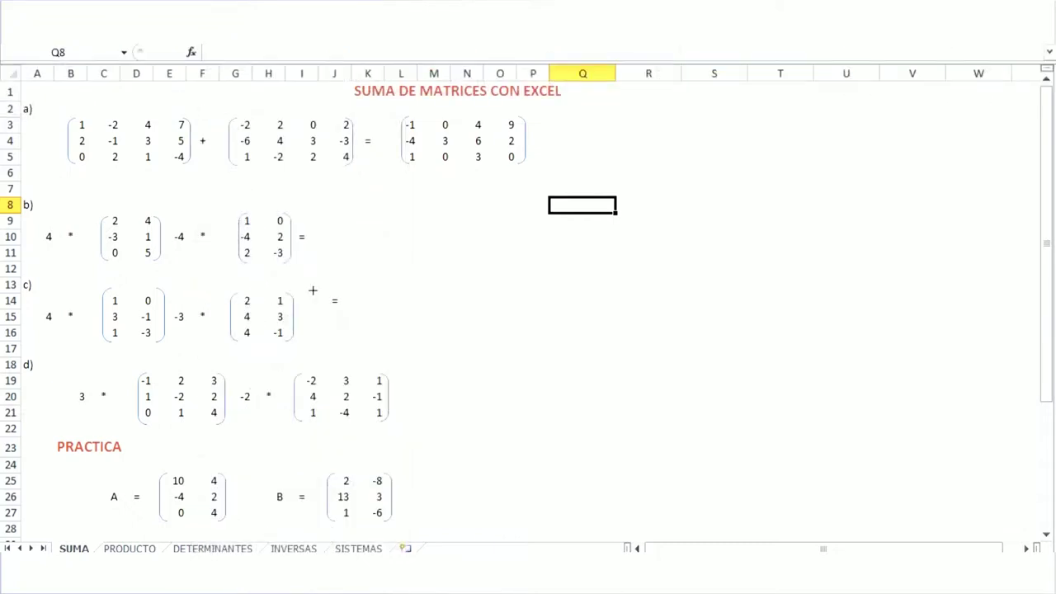
{"action": "left_click_drag", "start_coordinate": [479, 191], "coordinate": [553, 238]}
{"action": "left_click", "coordinate": [634, 273]}
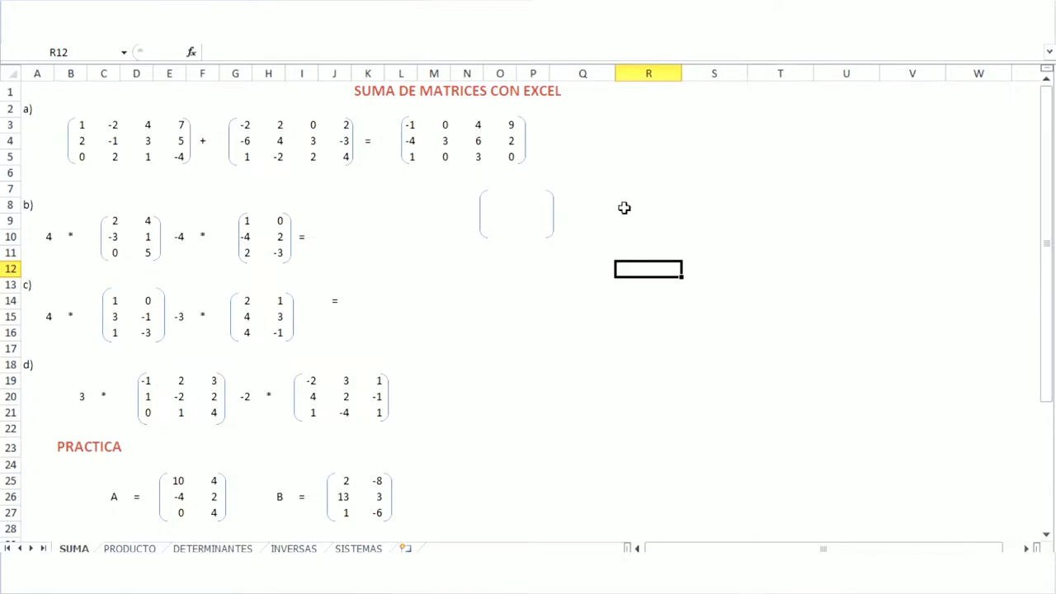
{"action": "left_click", "coordinate": [553, 212]}
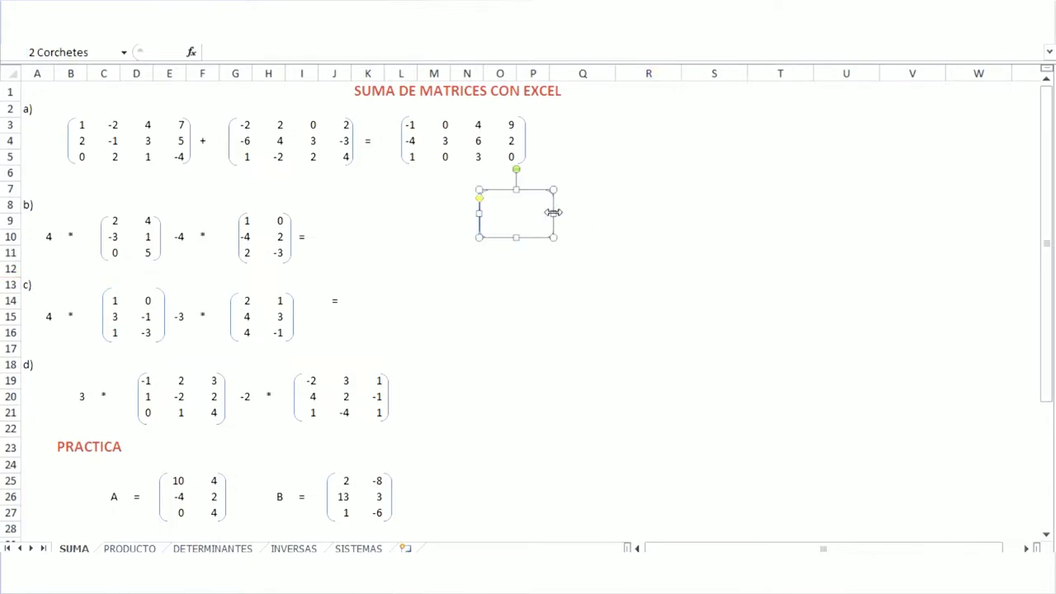
{"action": "key", "text": "Delete"}
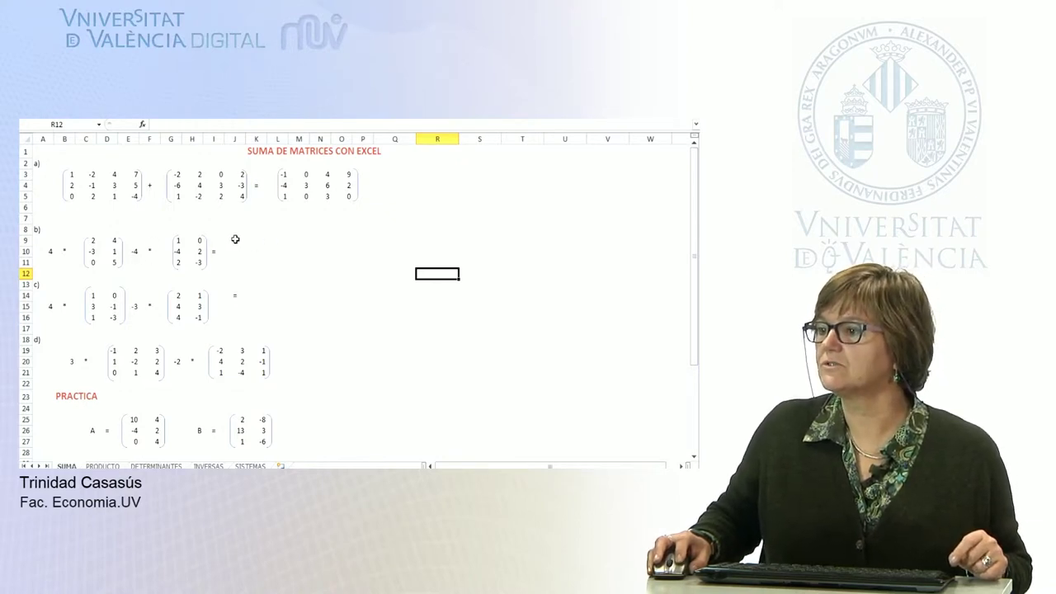
- Enter =$A$10*C9+$E$10*G9 in J9, with the scalar references made absolute
{"action": "left_click", "coordinate": [235, 240]}
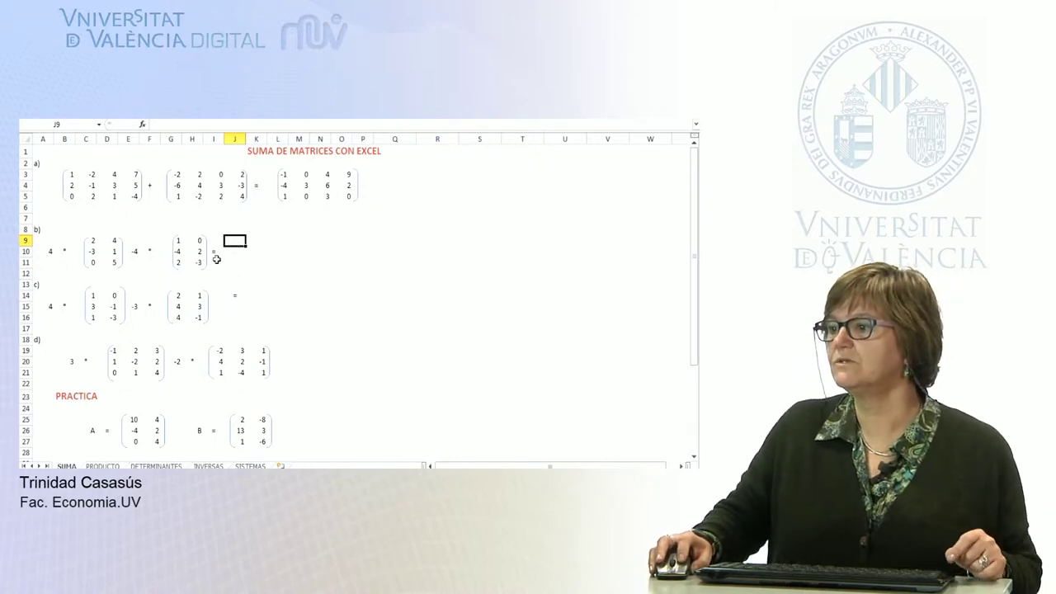
{"action": "type", "text": "="}
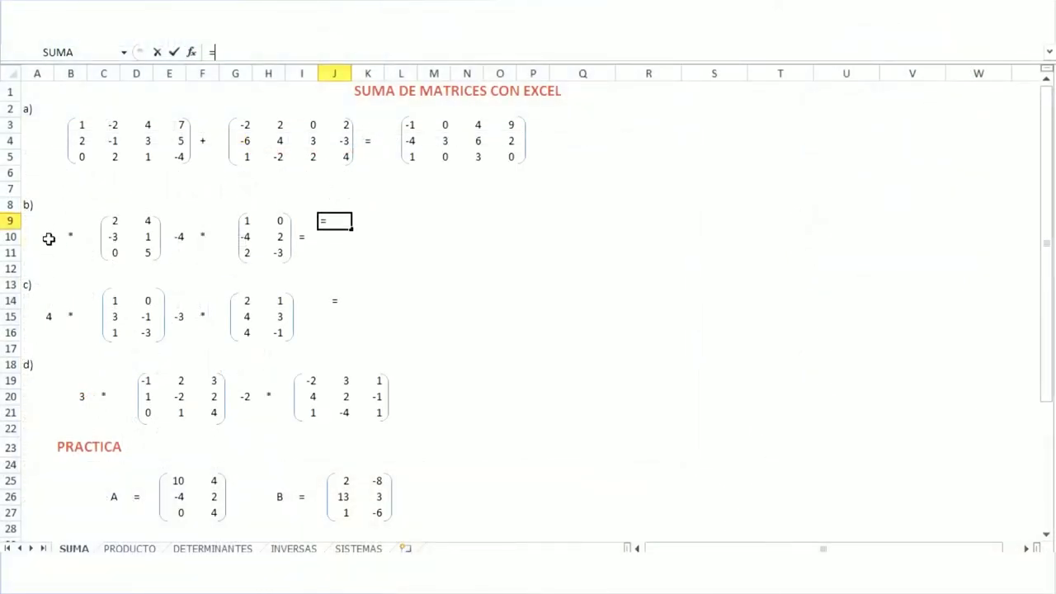
{"action": "left_click", "coordinate": [47, 239]}
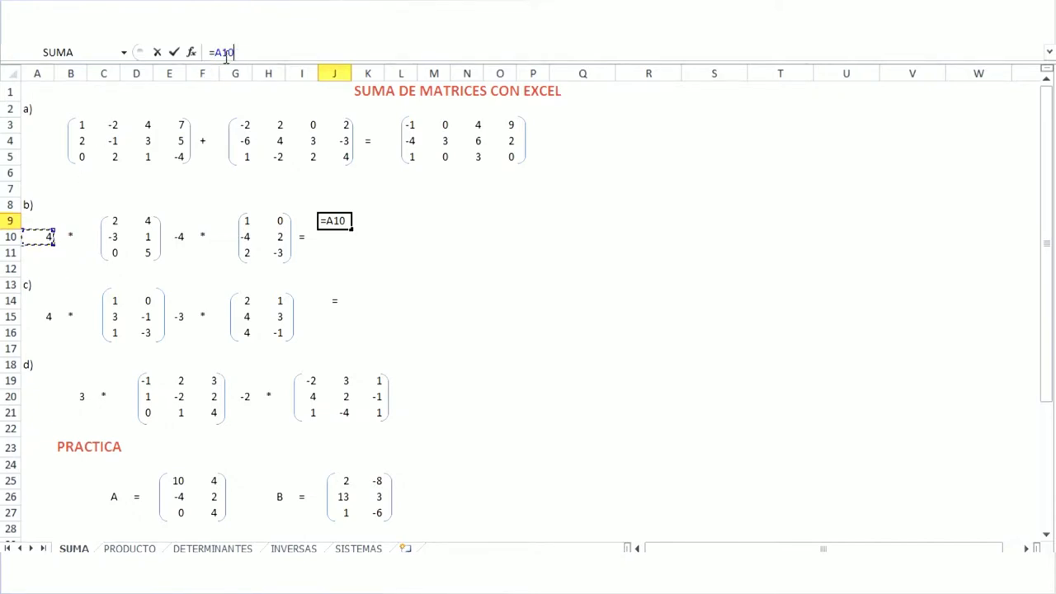
{"action": "left_click", "coordinate": [215, 52]}
{"action": "type", "text": "$A$"}
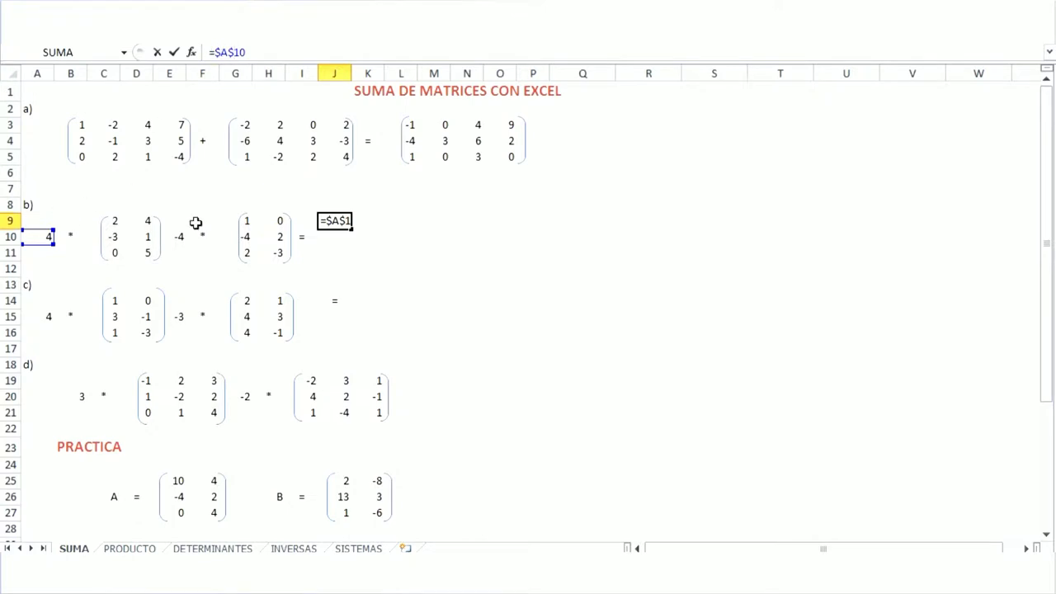
{"action": "type", "text": "*"}
{"action": "left_click", "coordinate": [110, 221]}
{"action": "type", "text": "+"}
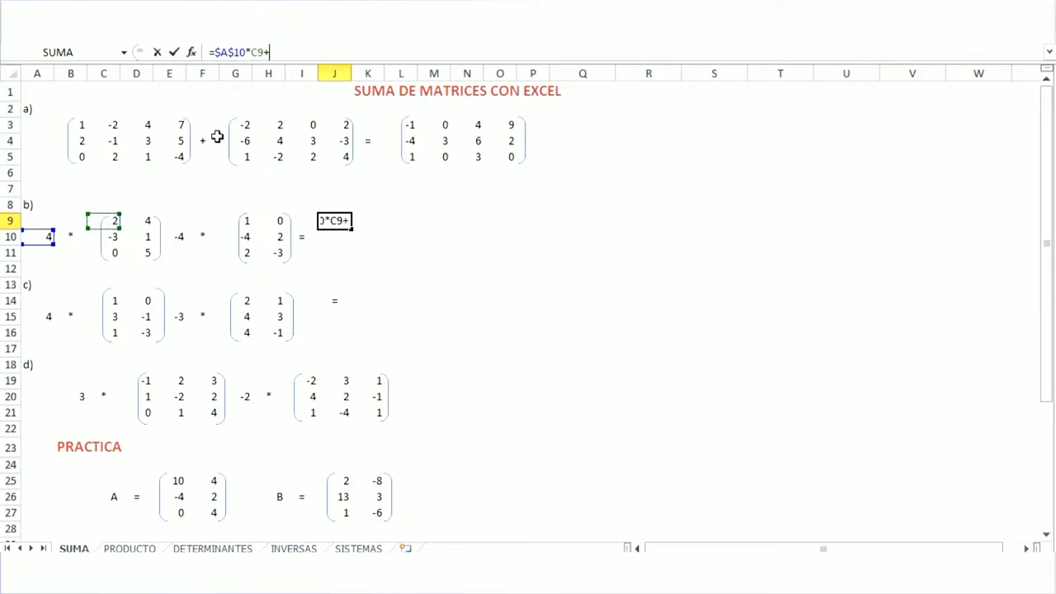
{"action": "left_click", "coordinate": [180, 237]}
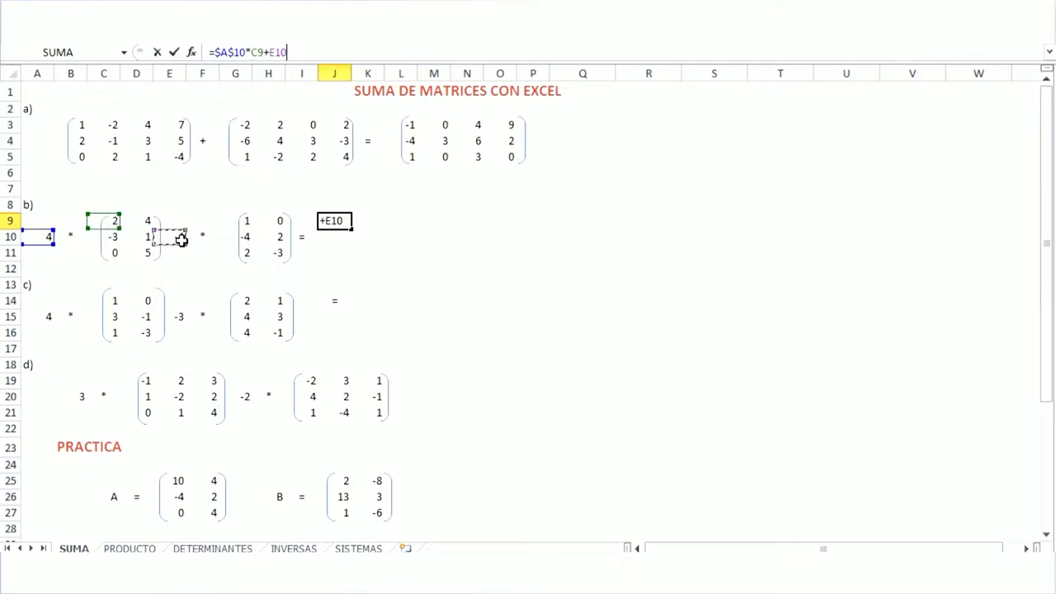
{"action": "left_click", "coordinate": [269, 54]}
{"action": "type", "text": "$"}
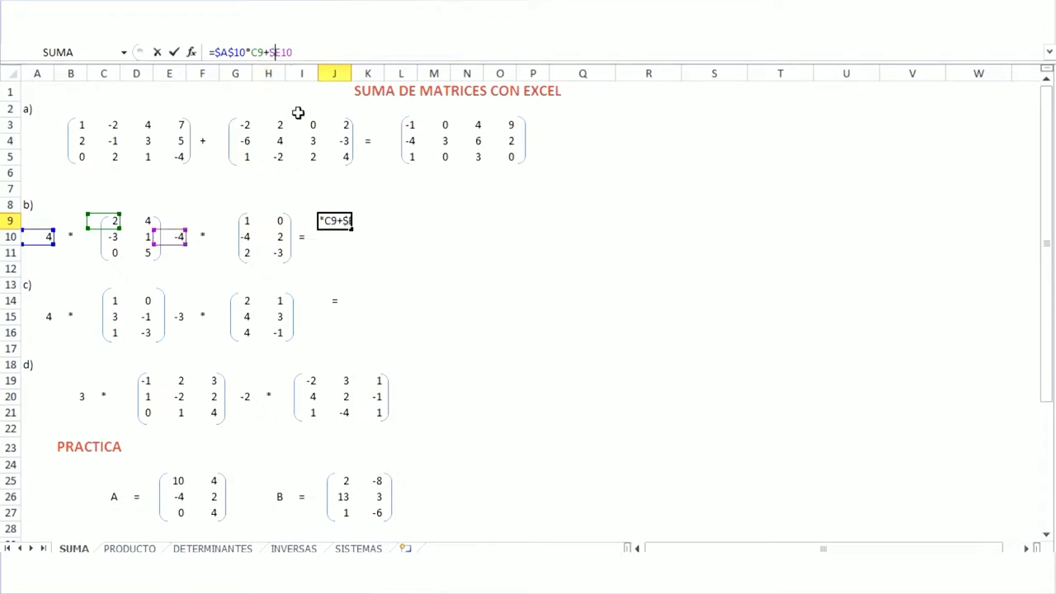
{"action": "key", "text": "Right"}
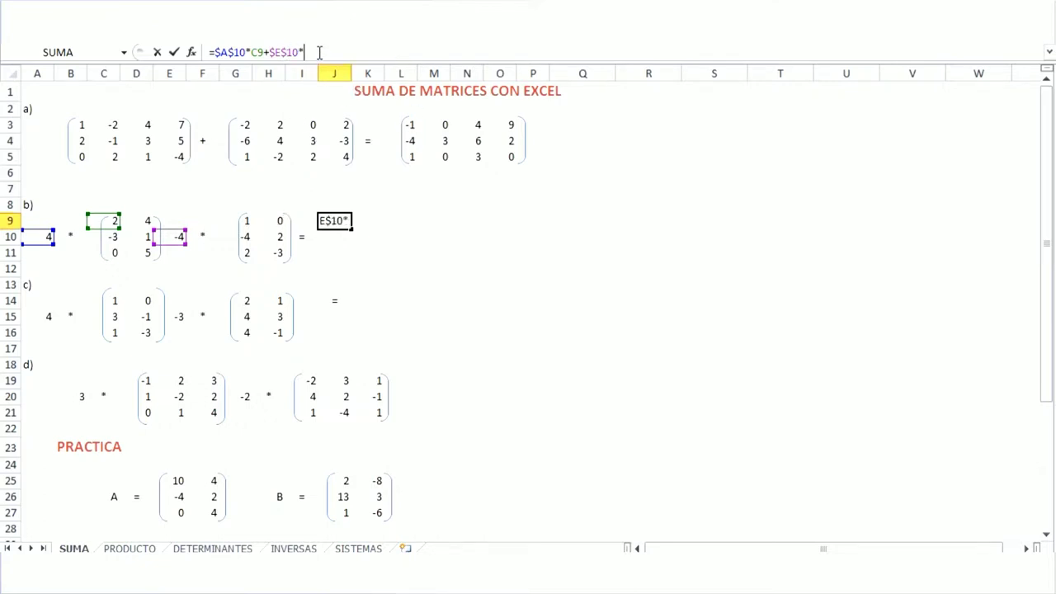
{"action": "left_click", "coordinate": [249, 225]}
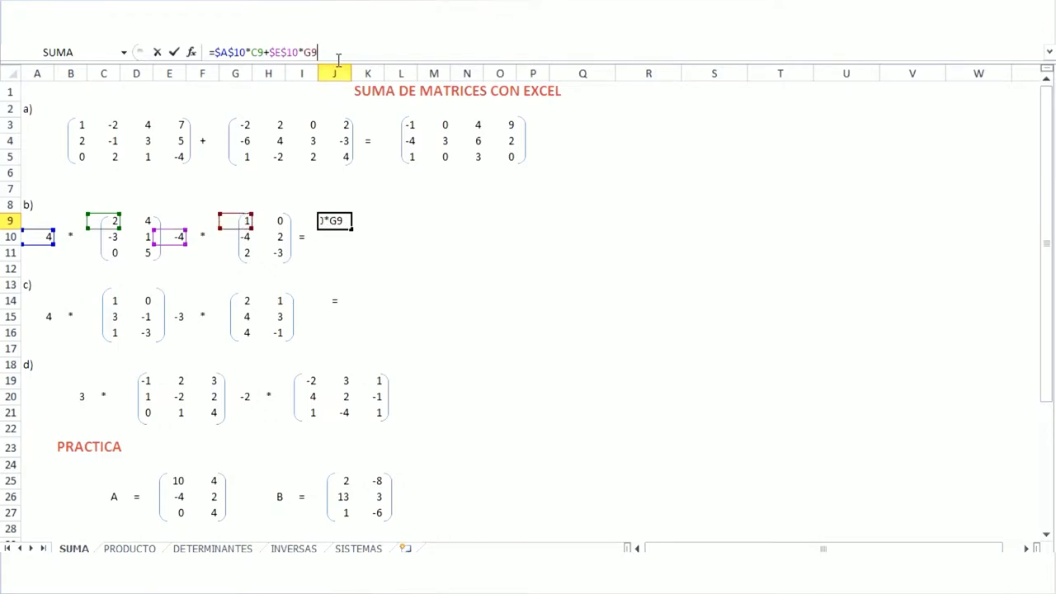
{"action": "key", "text": "Return"}
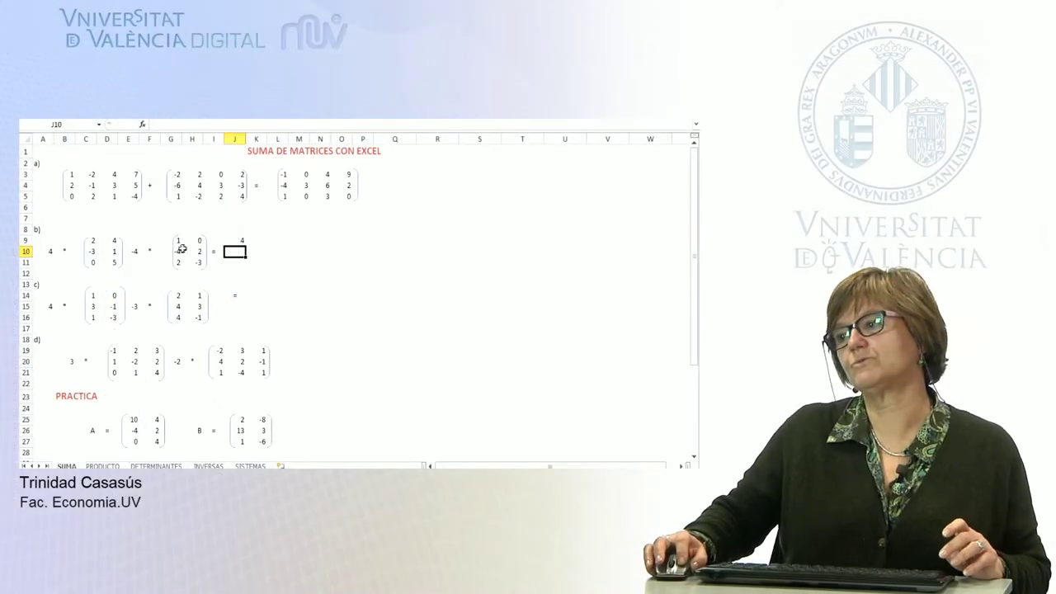
- Fill the J9 formula to K9 and down to row 11, giving 4 16 / 4 -4 / -8 32
{"action": "left_click", "coordinate": [235, 240]}
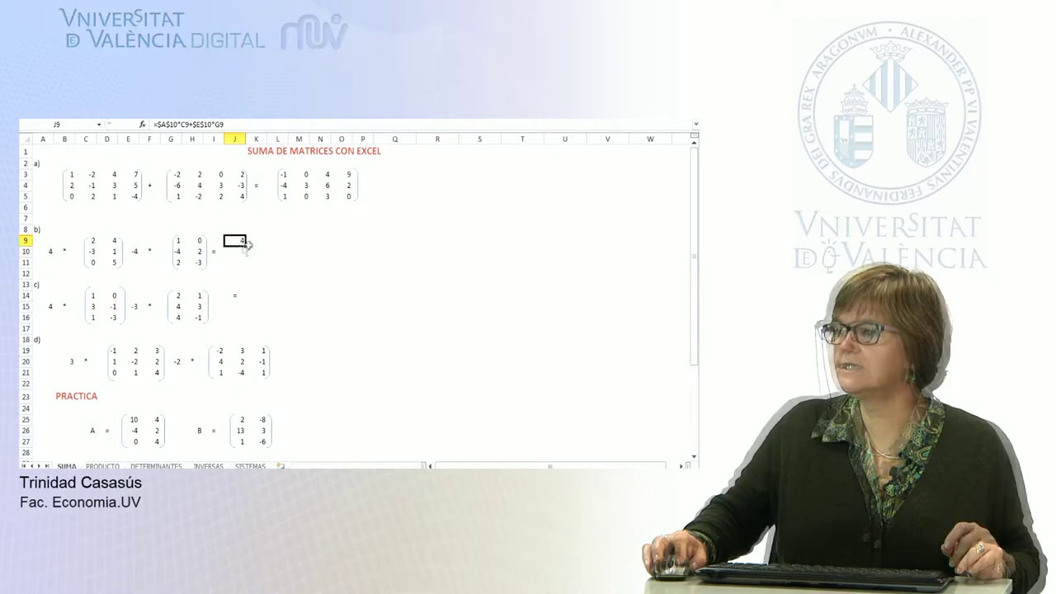
{"action": "left_click_drag", "start_coordinate": [246, 246], "coordinate": [265, 245]}
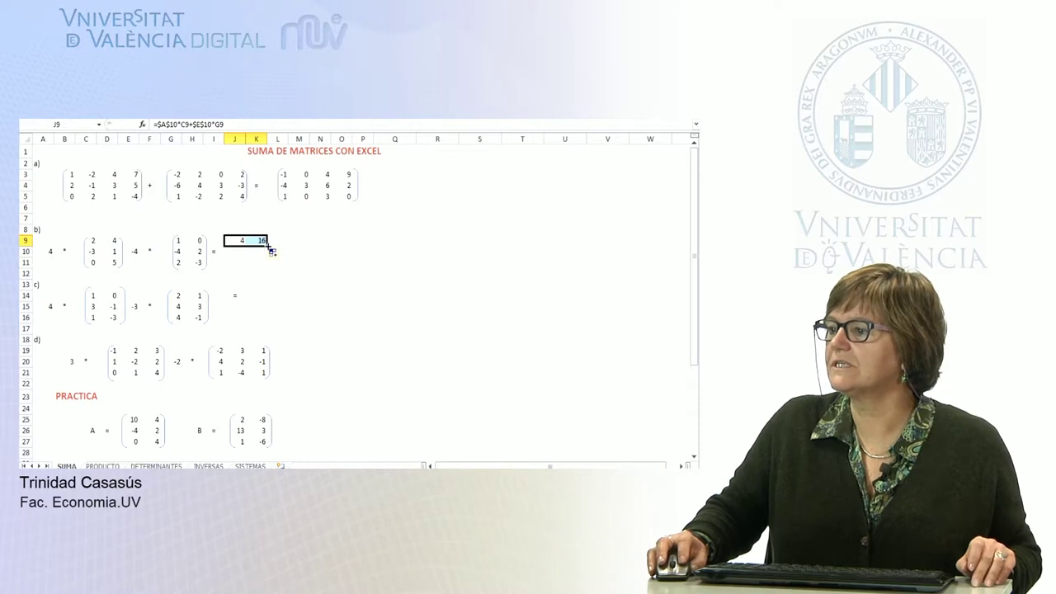
{"action": "left_click_drag", "start_coordinate": [267, 246], "coordinate": [267, 267]}
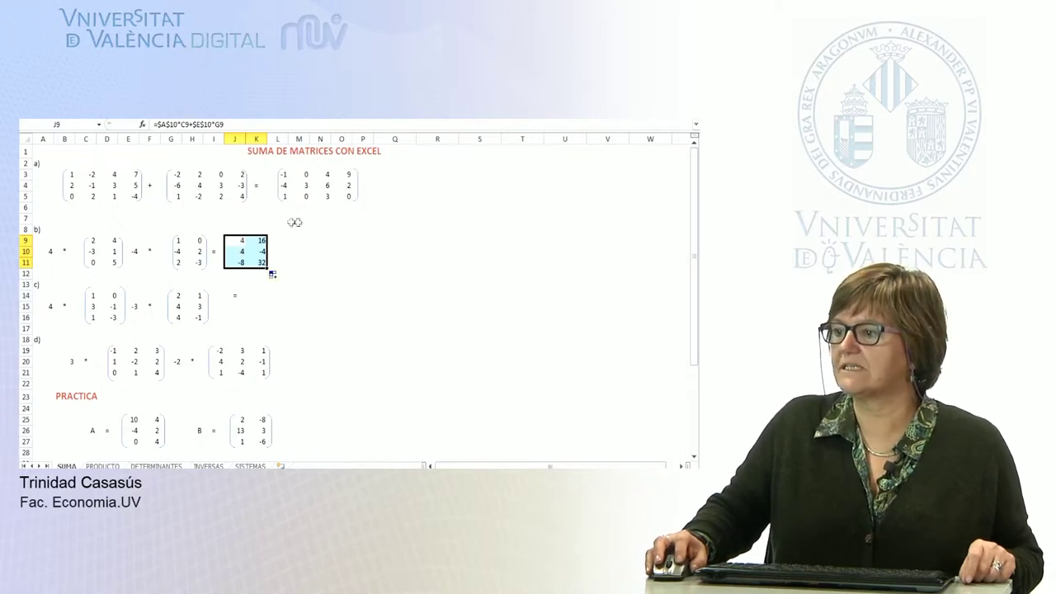
- Draw a bracket-pair shape from Shapes around the b) result J9:K11
{"action": "left_click", "coordinate": [245, 188]}
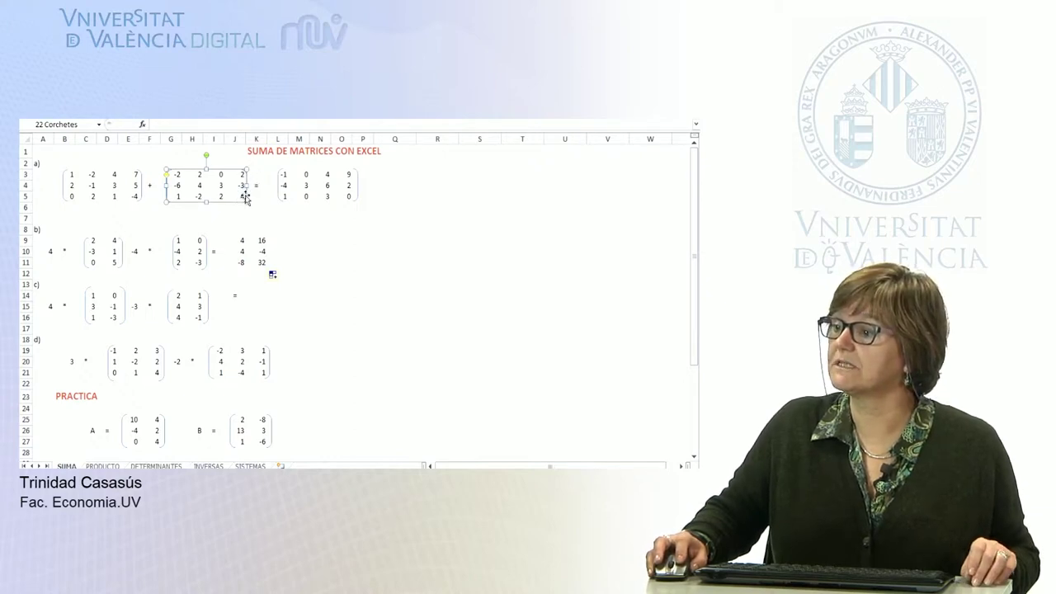
{"action": "right_click", "coordinate": [243, 193]}
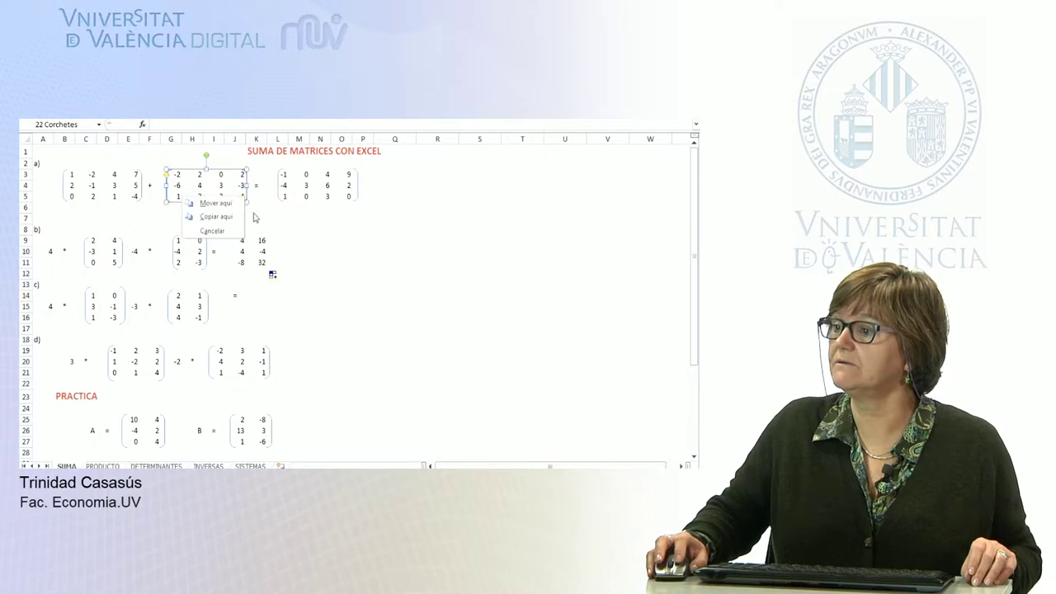
{"action": "left_click", "coordinate": [273, 219]}
{"action": "left_click", "coordinate": [110, 120]}
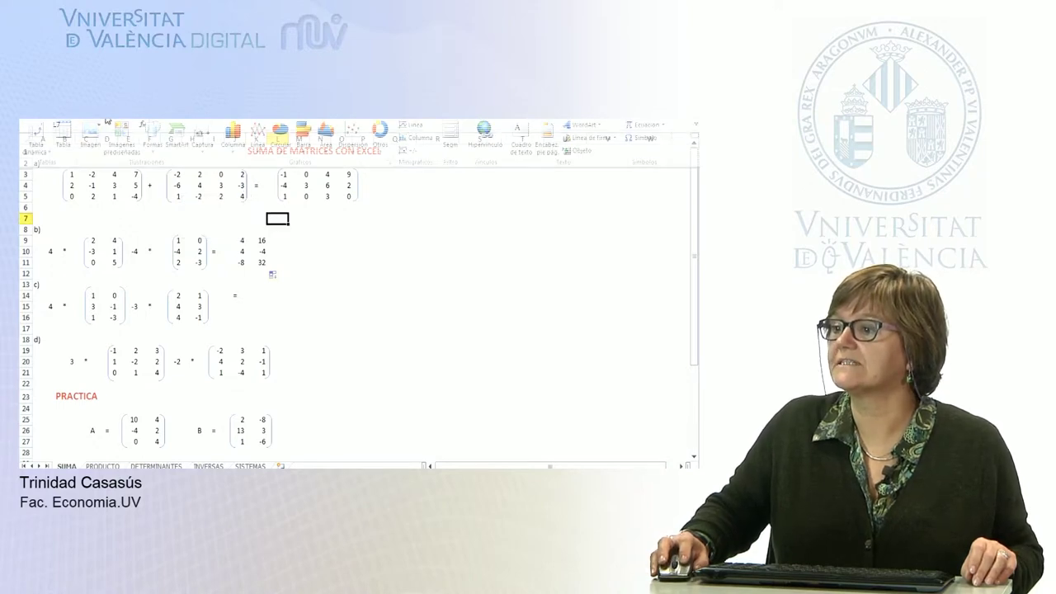
{"action": "left_click", "coordinate": [154, 145]}
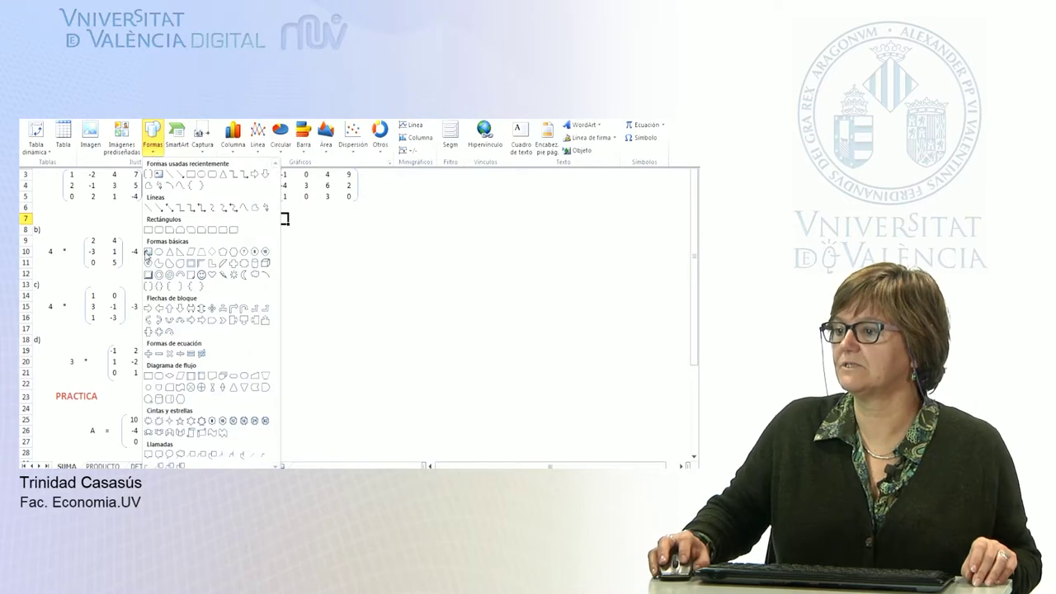
{"action": "left_click", "coordinate": [148, 286]}
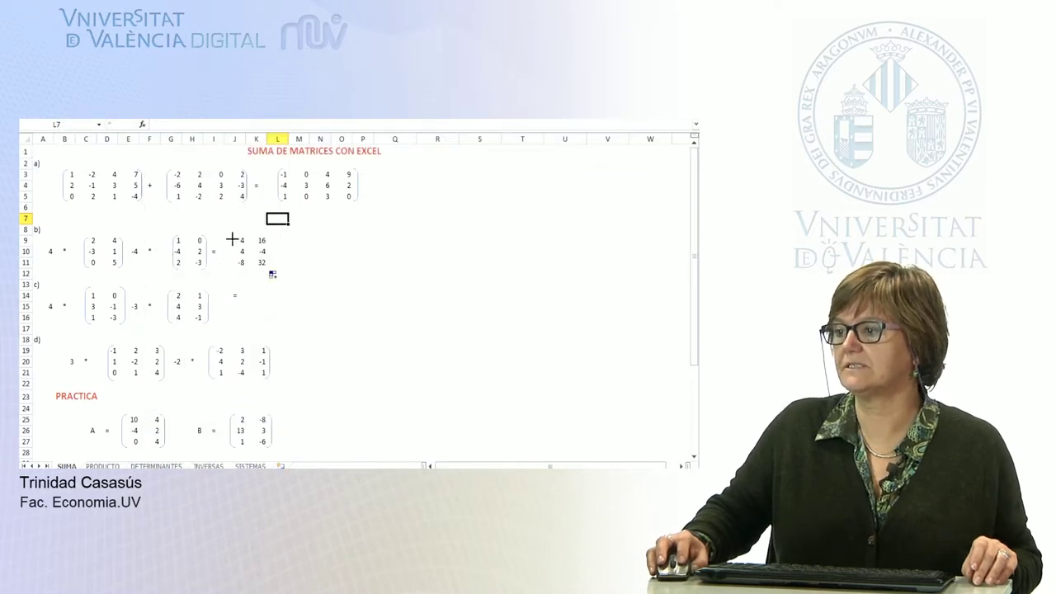
{"action": "left_click_drag", "start_coordinate": [236, 236], "coordinate": [268, 272]}
{"action": "left_click", "coordinate": [271, 294]}
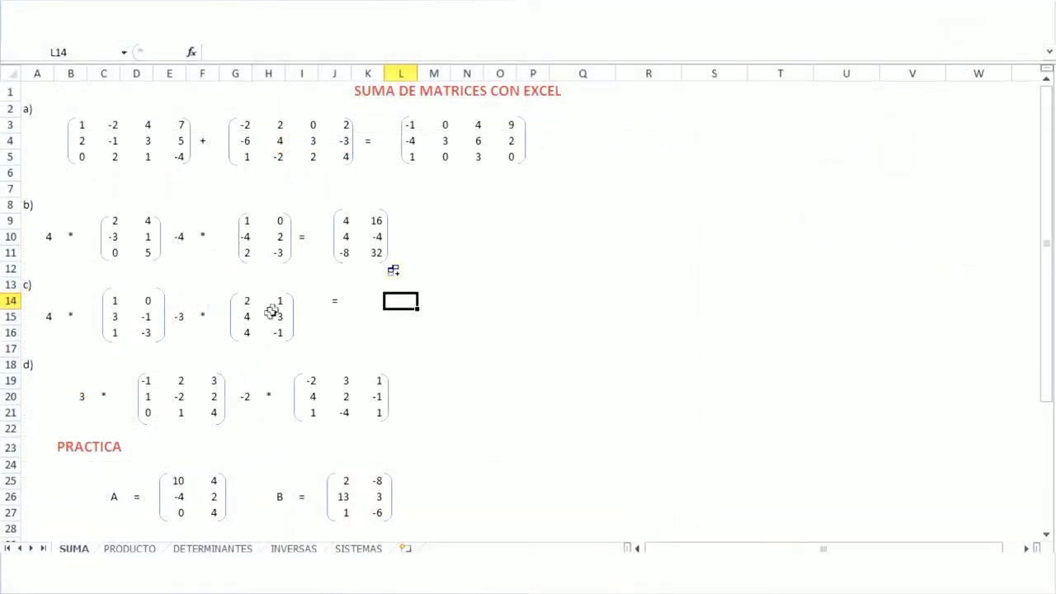
- Enter =4*C14-3*G14 in K14 and fill it to L16, giving -2 -3 / 0 -13 / -8 -9
{"action": "left_click", "coordinate": [367, 300]}
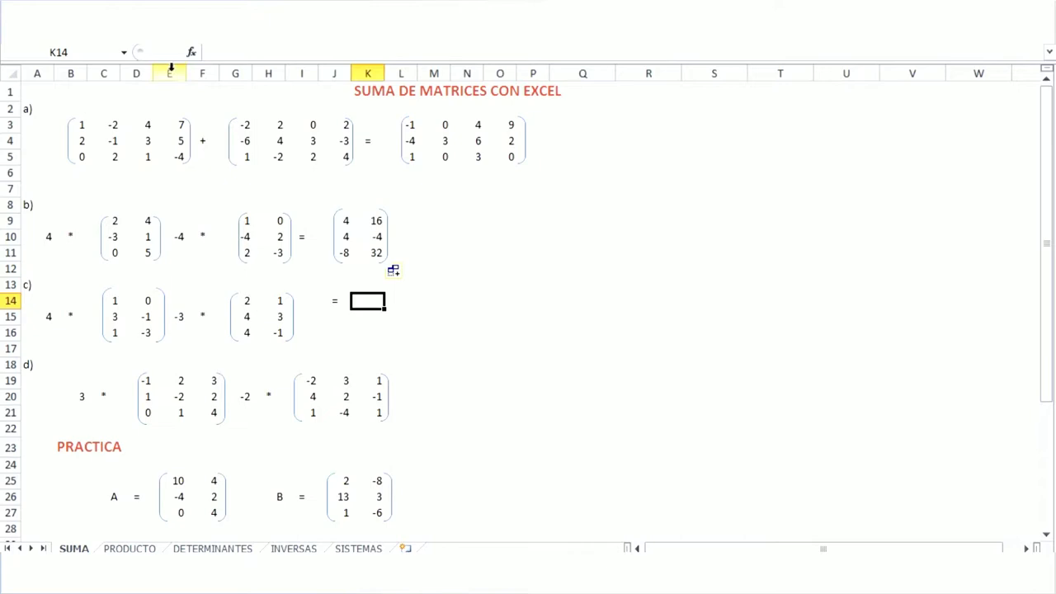
{"action": "left_click", "coordinate": [230, 53]}
{"action": "type", "text": "=4*"}
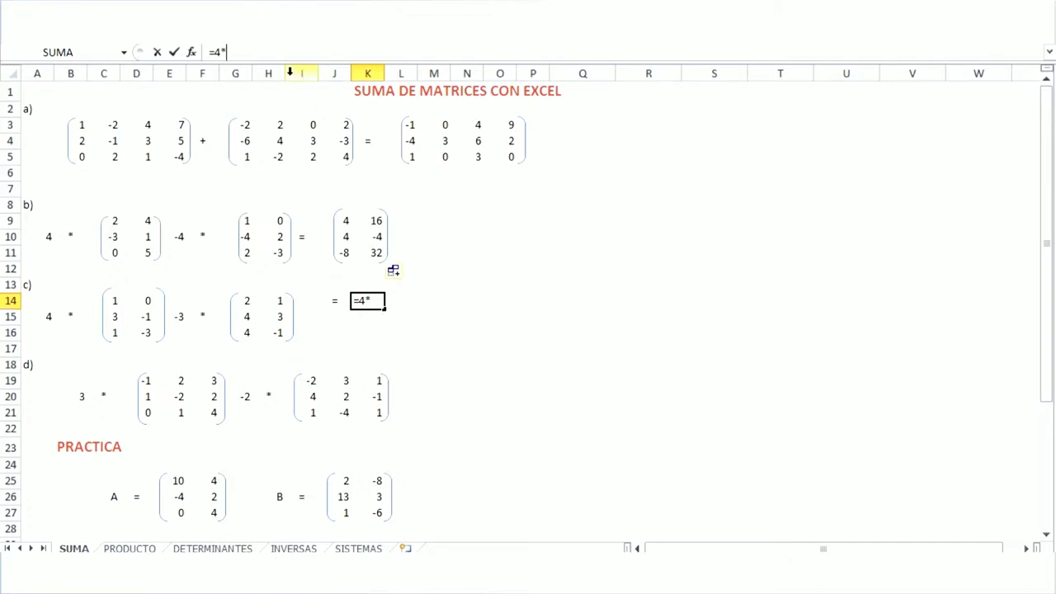
{"action": "left_click", "coordinate": [120, 302]}
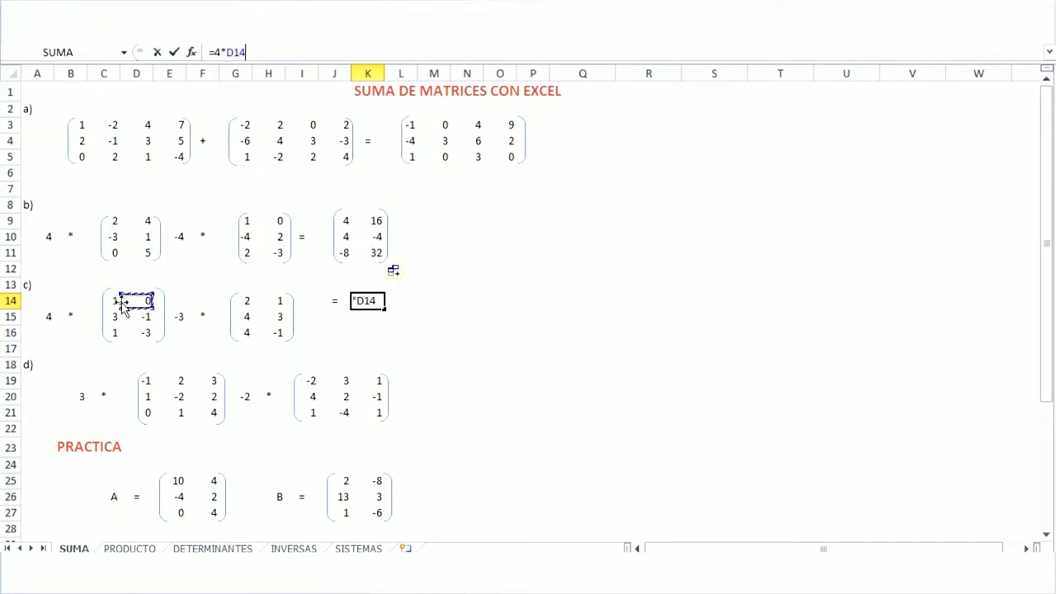
{"action": "left_click", "coordinate": [111, 300]}
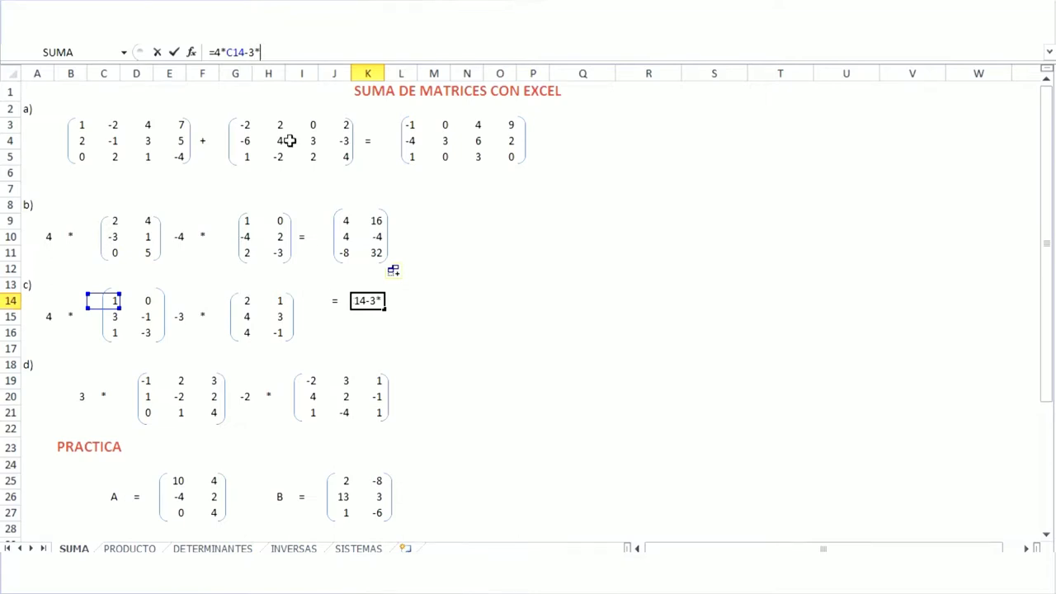
{"action": "left_click", "coordinate": [236, 302]}
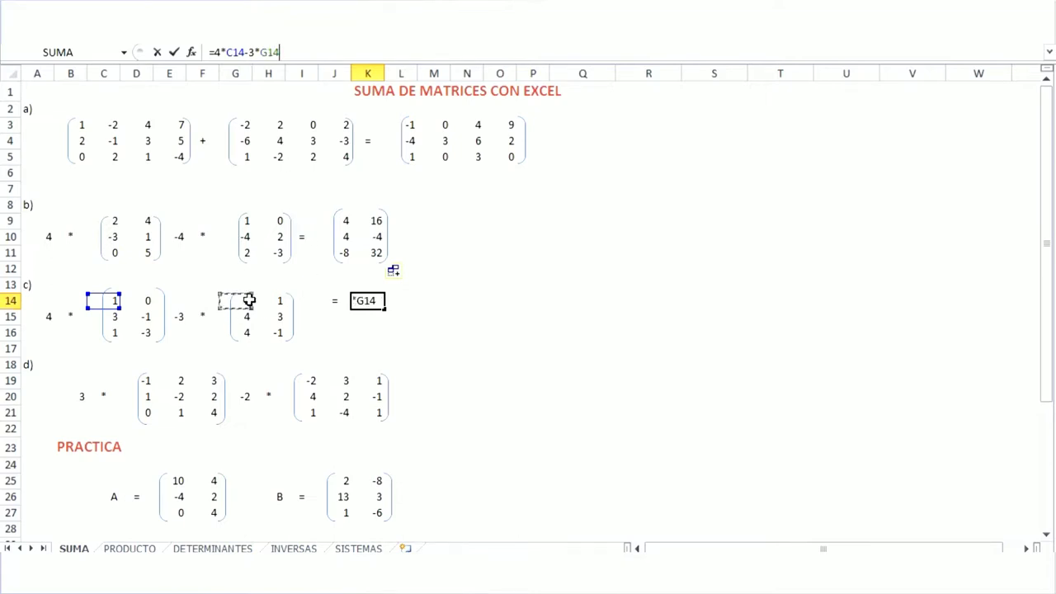
{"action": "left_click", "coordinate": [315, 53]}
{"action": "key", "text": "Return"}
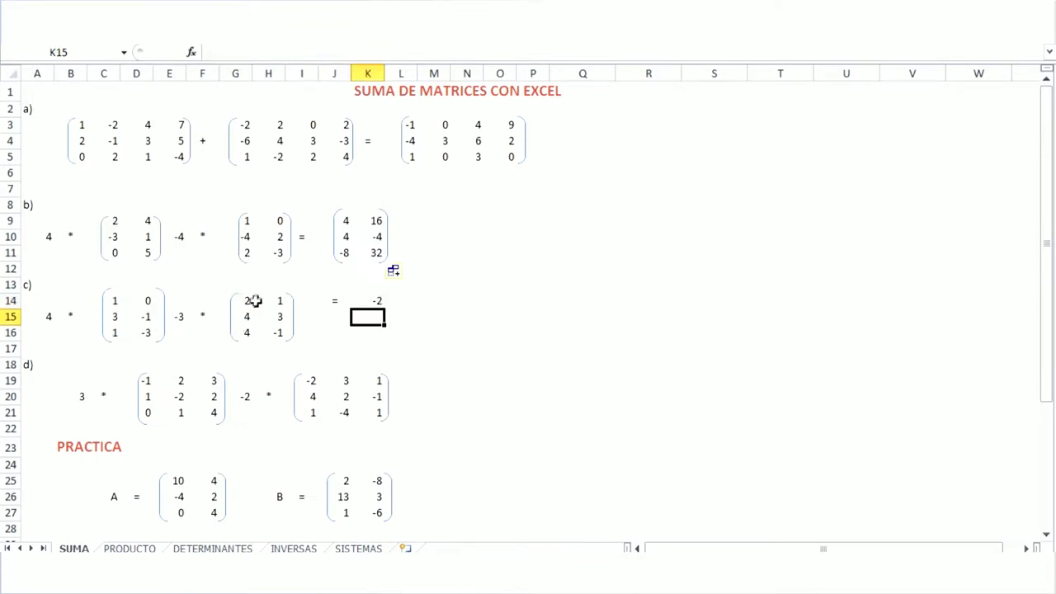
{"action": "left_click", "coordinate": [376, 302]}
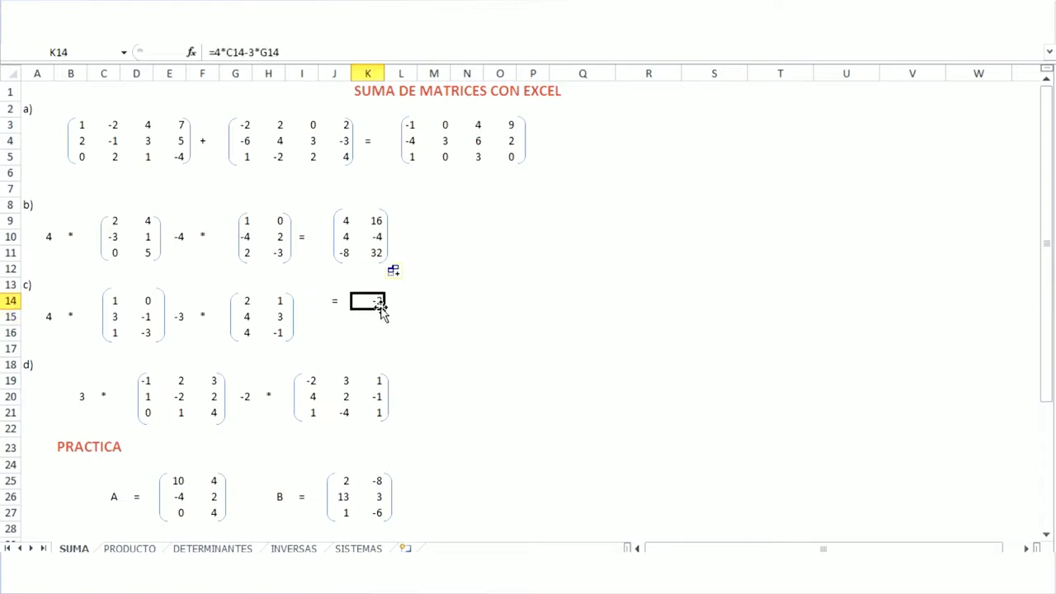
{"action": "mouse_move", "coordinate": [383, 307]}
{"action": "left_mouse_down"}
{"action": "mouse_move", "coordinate": [411, 313]}
{"action": "mouse_move", "coordinate": [415, 347]}
{"action": "left_mouse_up"}
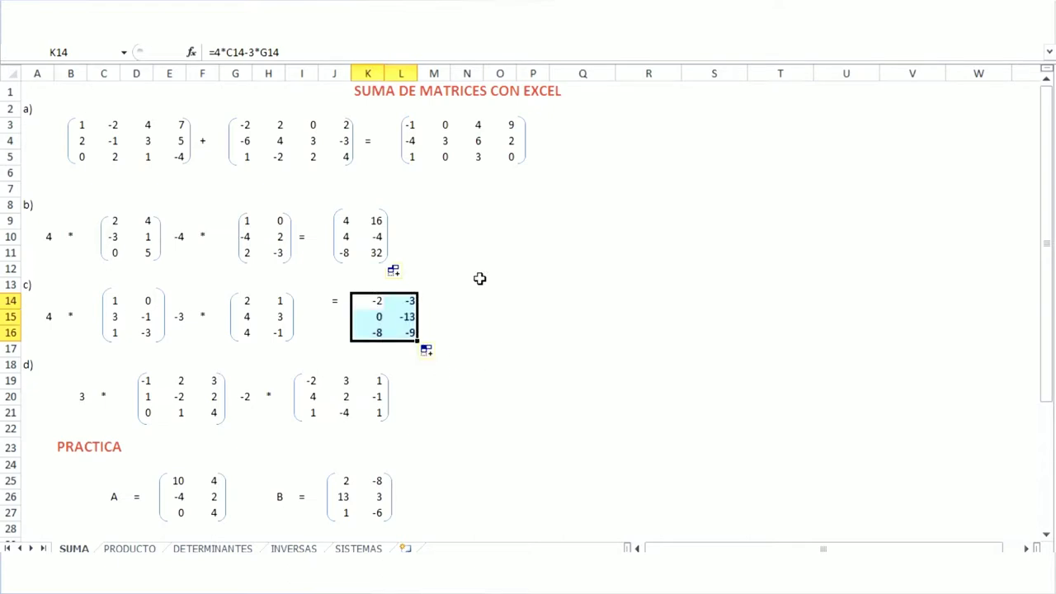
{"action": "left_click", "coordinate": [566, 300]}
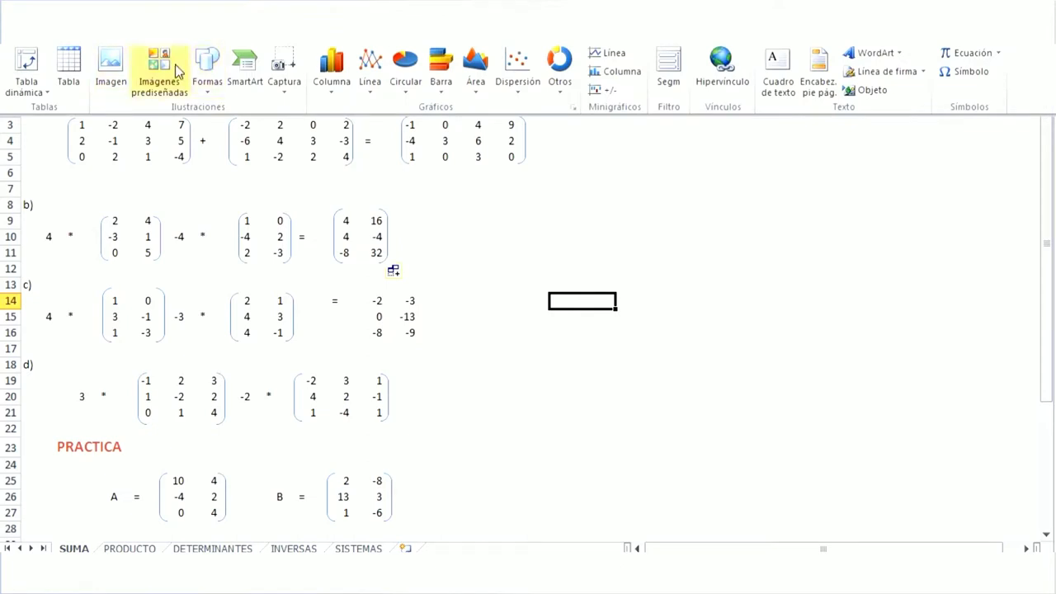
- Draw a bracket pair over K14:L16, sized to span all three rows
{"action": "left_click", "coordinate": [207, 82]}
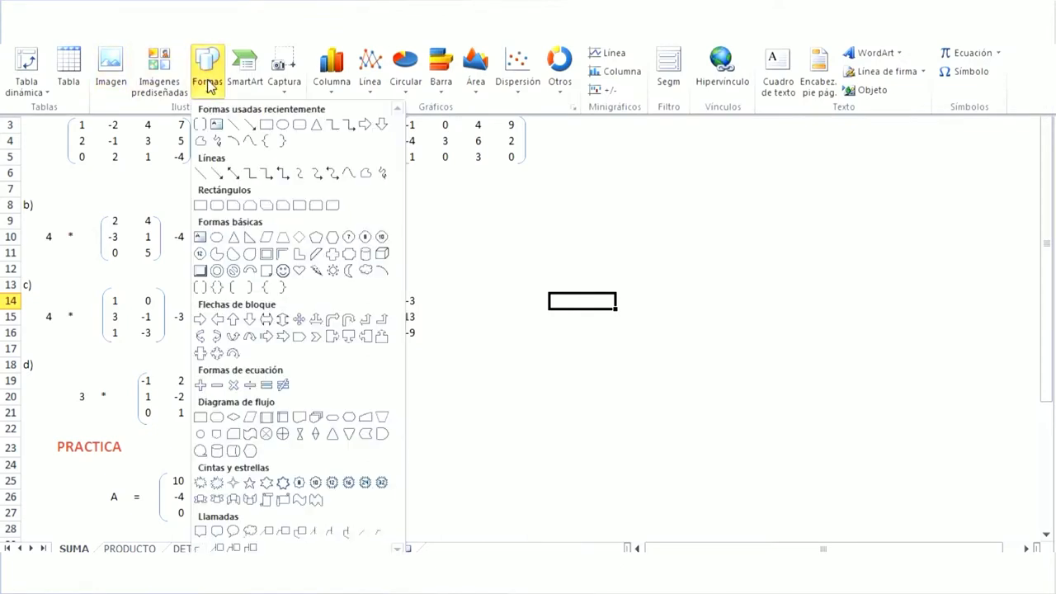
{"action": "left_click", "coordinate": [201, 286]}
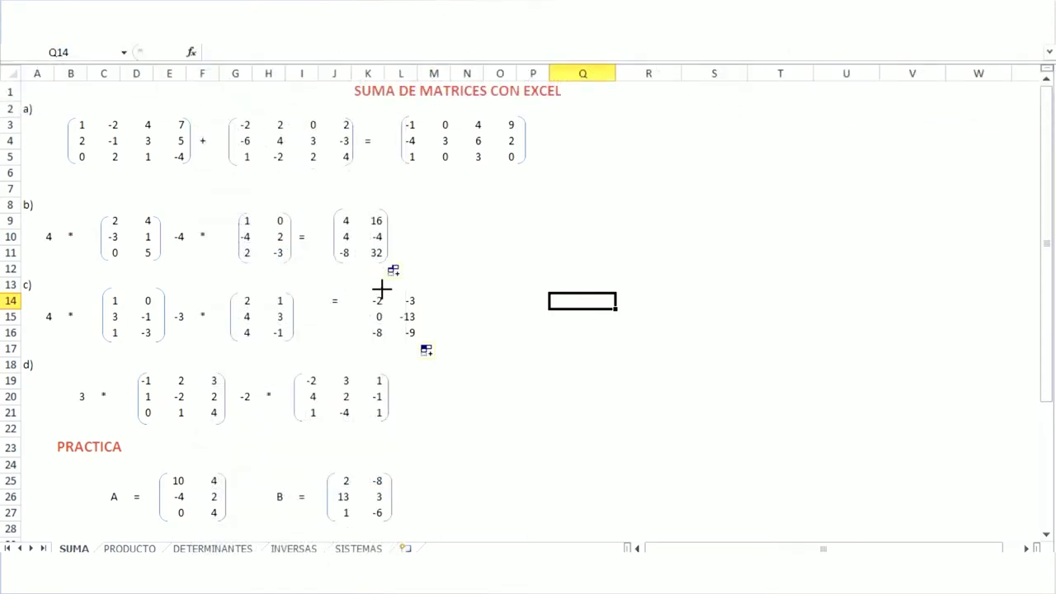
{"action": "mouse_move", "coordinate": [364, 290]}
{"action": "left_mouse_down"}
{"action": "mouse_move", "coordinate": [432, 320]}
{"action": "mouse_move", "coordinate": [429, 361]}
{"action": "left_mouse_up"}
{"action": "left_click", "coordinate": [505, 378]}
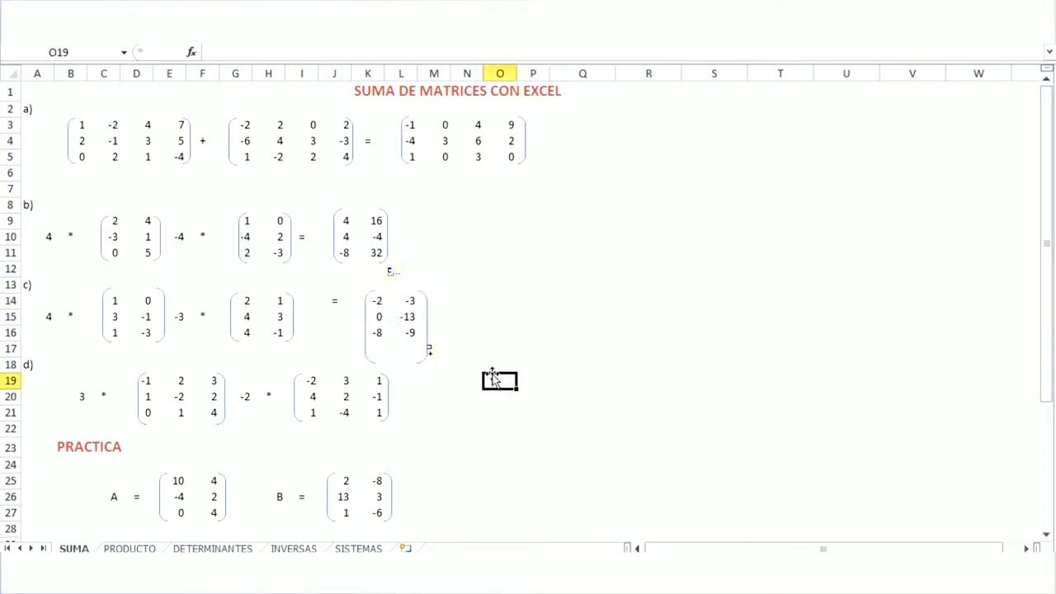
{"action": "left_click", "coordinate": [418, 367]}
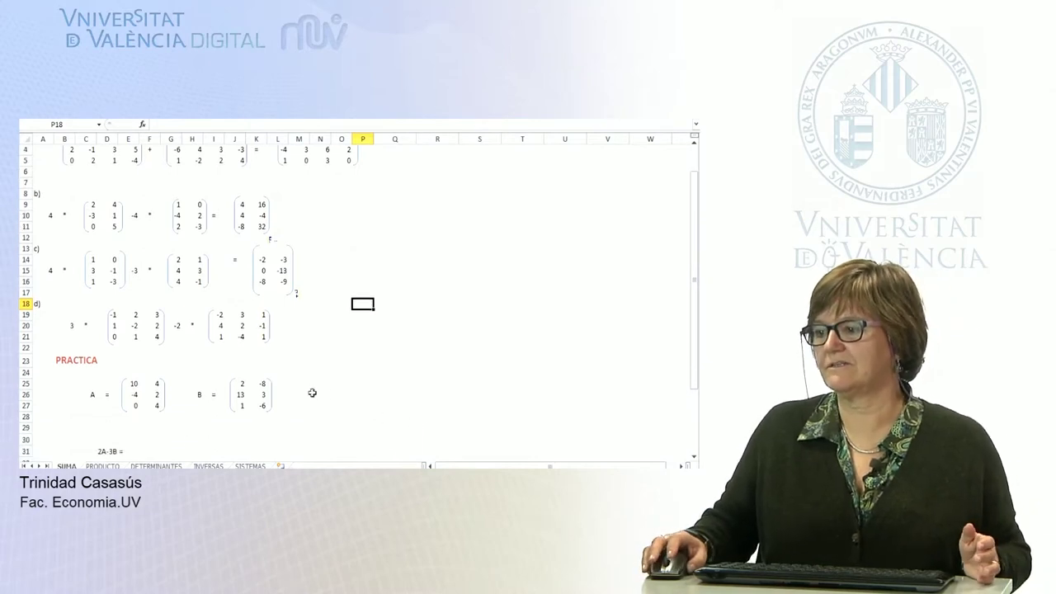
- Scroll down to review the PRACTICA exercise, then switch to the PRODUCTO sheet
{"action": "scroll", "coordinate": [264, 409], "scroll_direction": "down", "scroll_amount": 2}
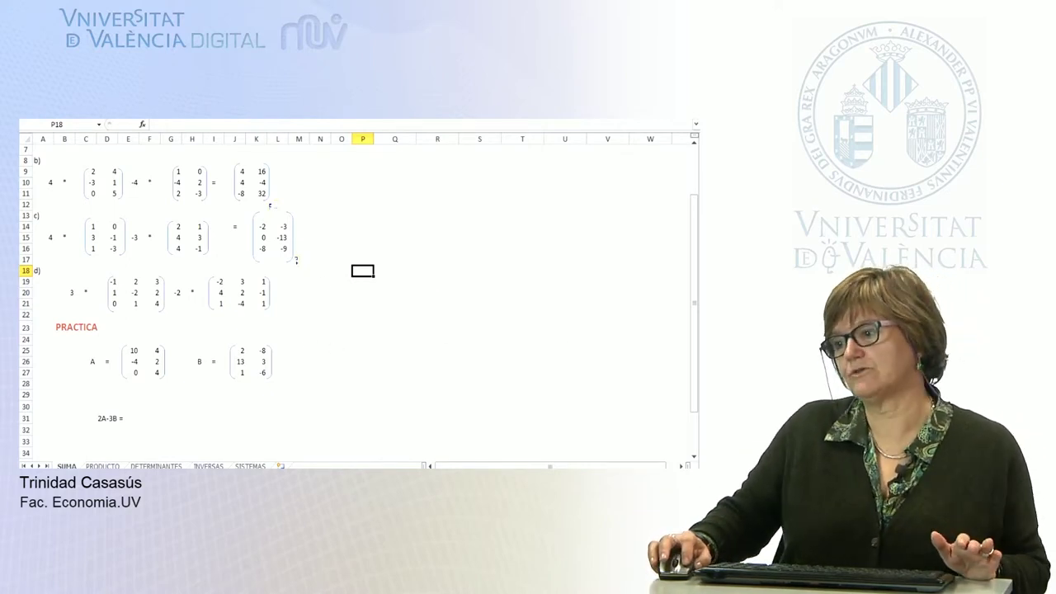
{"action": "left_click", "coordinate": [102, 466]}
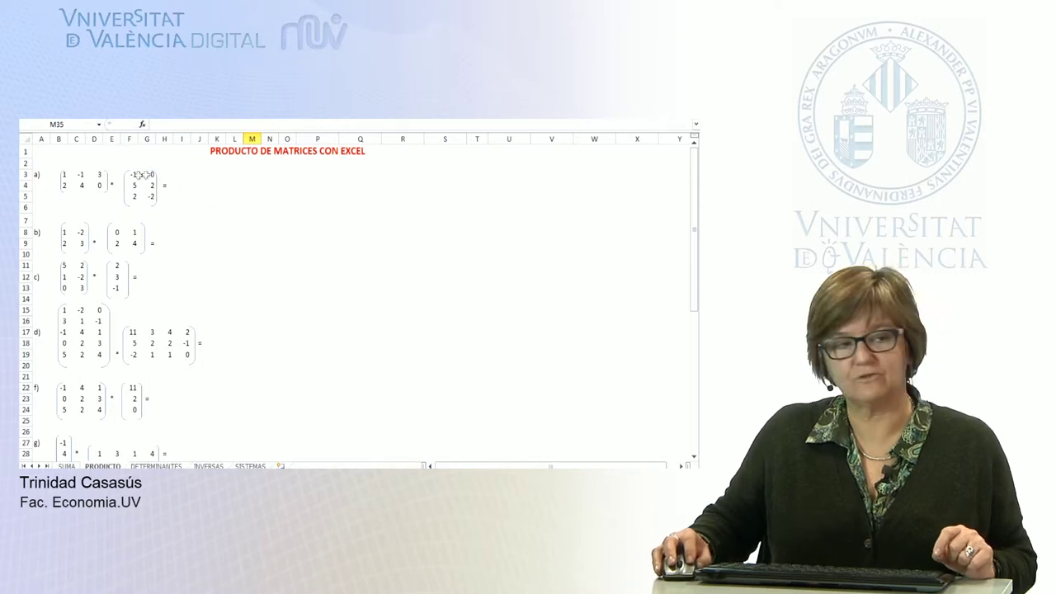
- Select J3:K4 for product a), start a formula, and bring up Insert Function
{"action": "left_click_drag", "start_coordinate": [194, 173], "coordinate": [210, 174]}
{"action": "left_click_drag", "start_coordinate": [223, 178], "coordinate": [221, 187]}
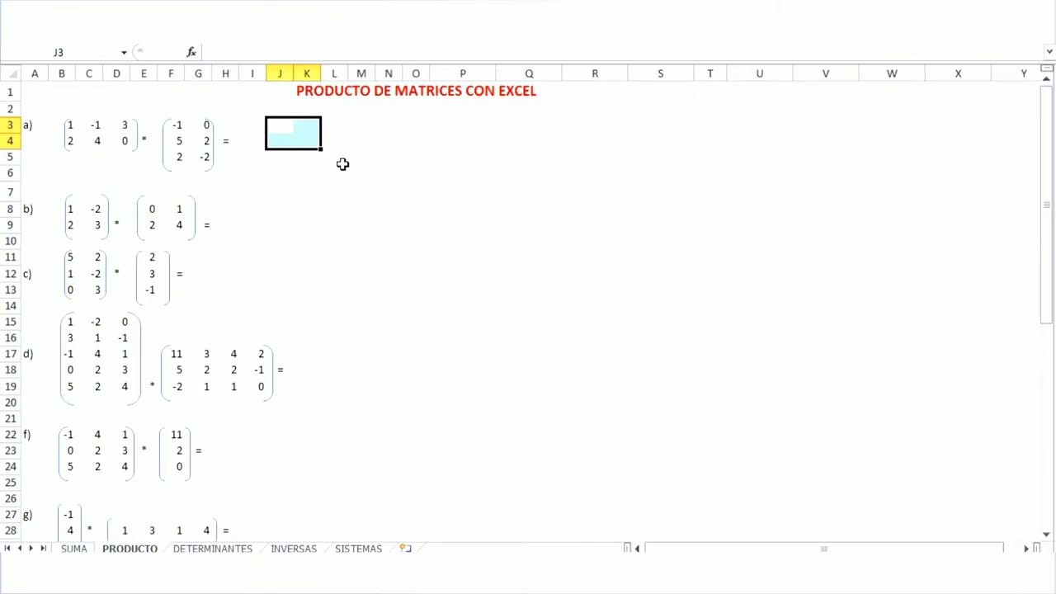
{"action": "key", "text": "F2"}
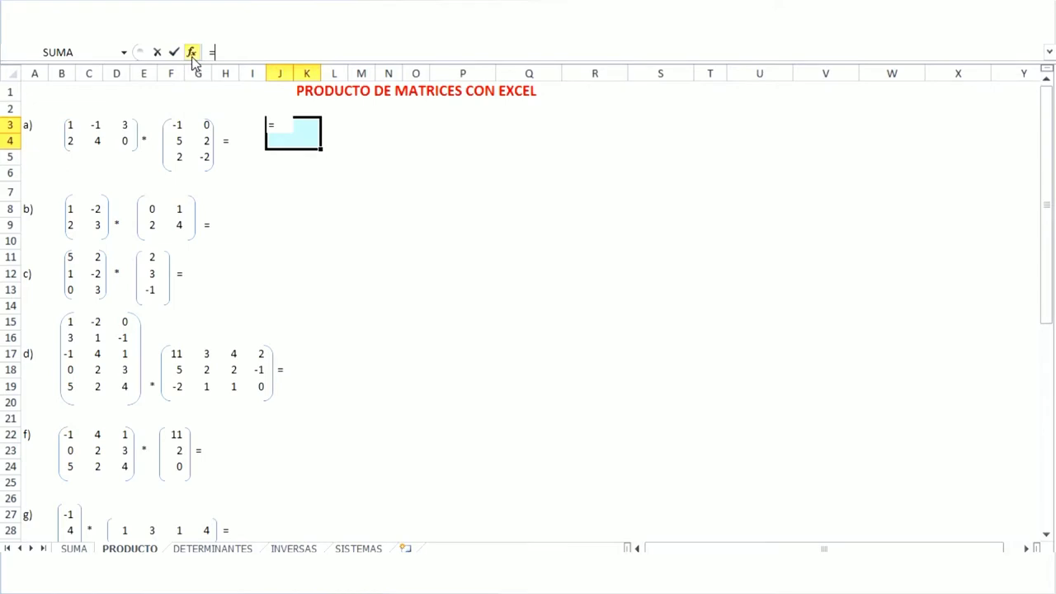
{"action": "left_click", "coordinate": [192, 53]}
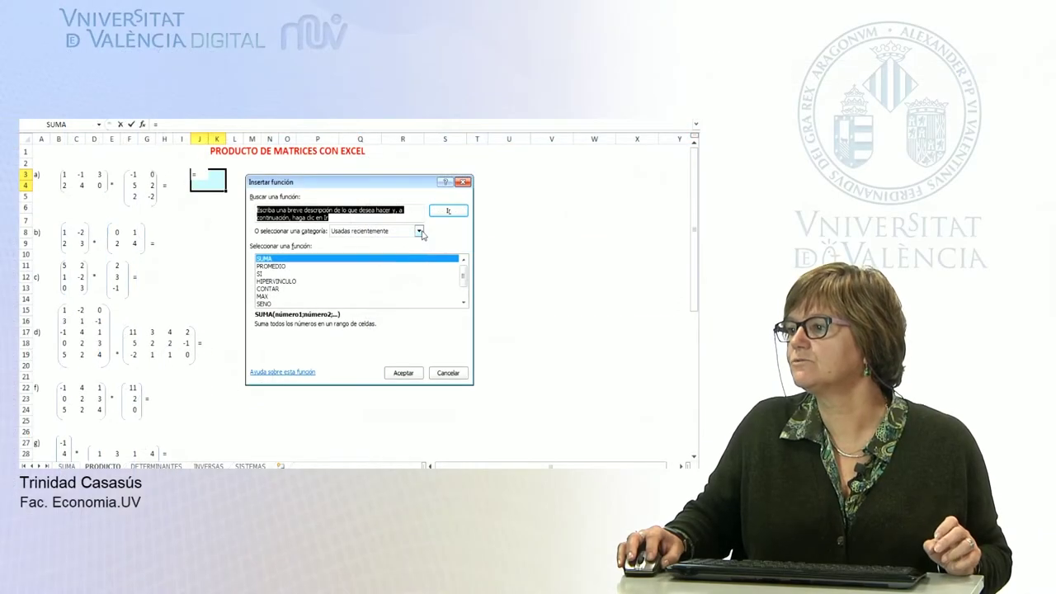
- Insert MMULT from Matemáticas y trigonométricas with B3:D4 and F3:G5 as the matrices
{"action": "left_click", "coordinate": [420, 232]}
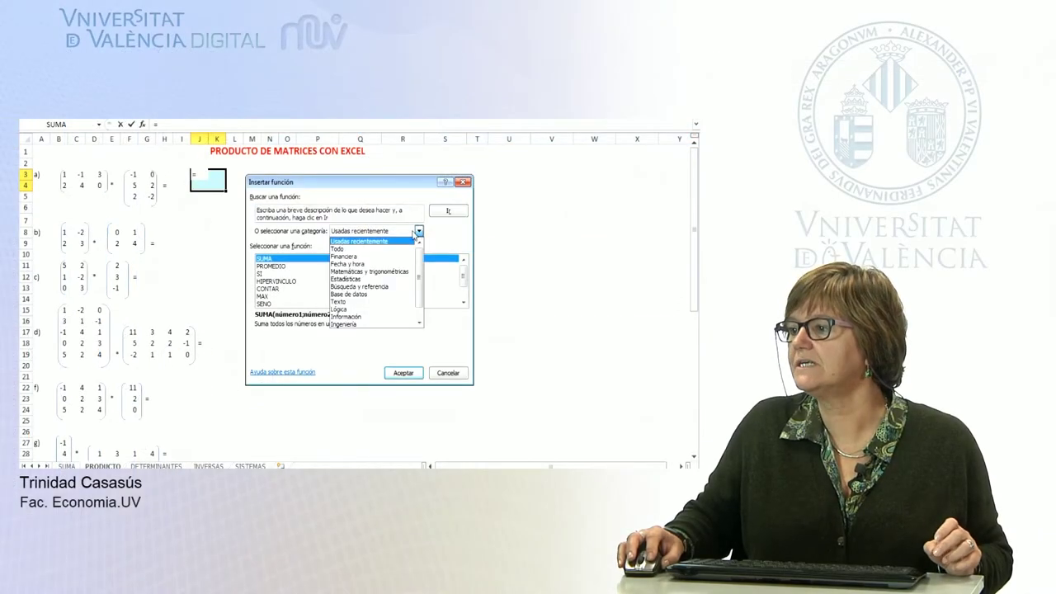
{"action": "left_click", "coordinate": [354, 272]}
{"action": "scroll", "coordinate": [307, 288], "scroll_direction": "down", "scroll_amount": 2}
{"action": "scroll", "coordinate": [305, 287], "scroll_direction": "down", "scroll_amount": 3}
{"action": "scroll", "coordinate": [299, 287], "scroll_direction": "down", "scroll_amount": 2}
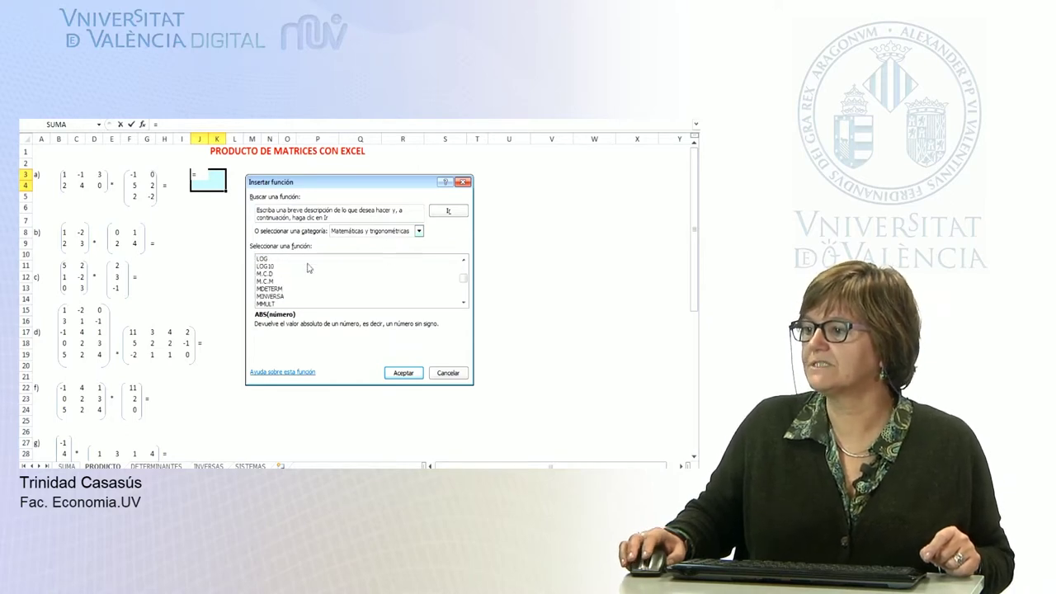
{"action": "scroll", "coordinate": [300, 289], "scroll_direction": "down", "scroll_amount": 1}
{"action": "scroll", "coordinate": [293, 292], "scroll_direction": "up", "scroll_amount": 1}
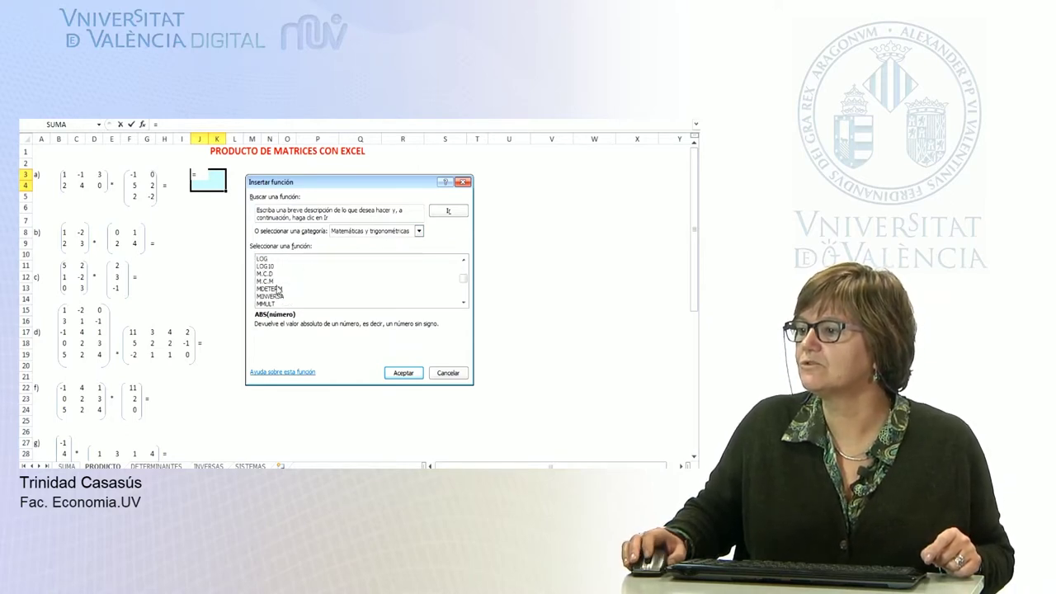
{"action": "scroll", "coordinate": [277, 290], "scroll_direction": "down", "scroll_amount": 1}
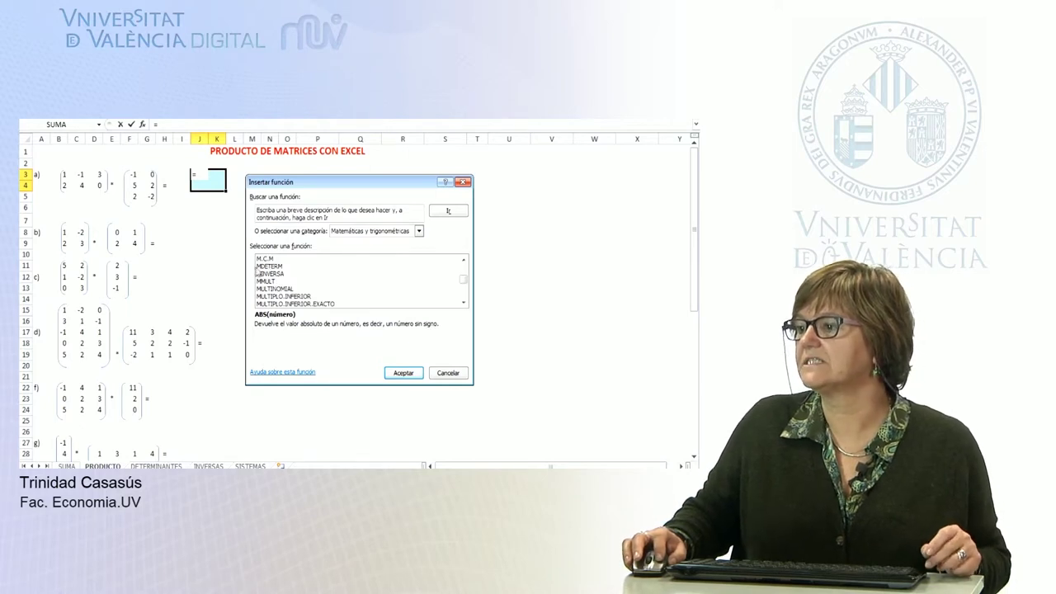
{"action": "double_click", "coordinate": [271, 284]}
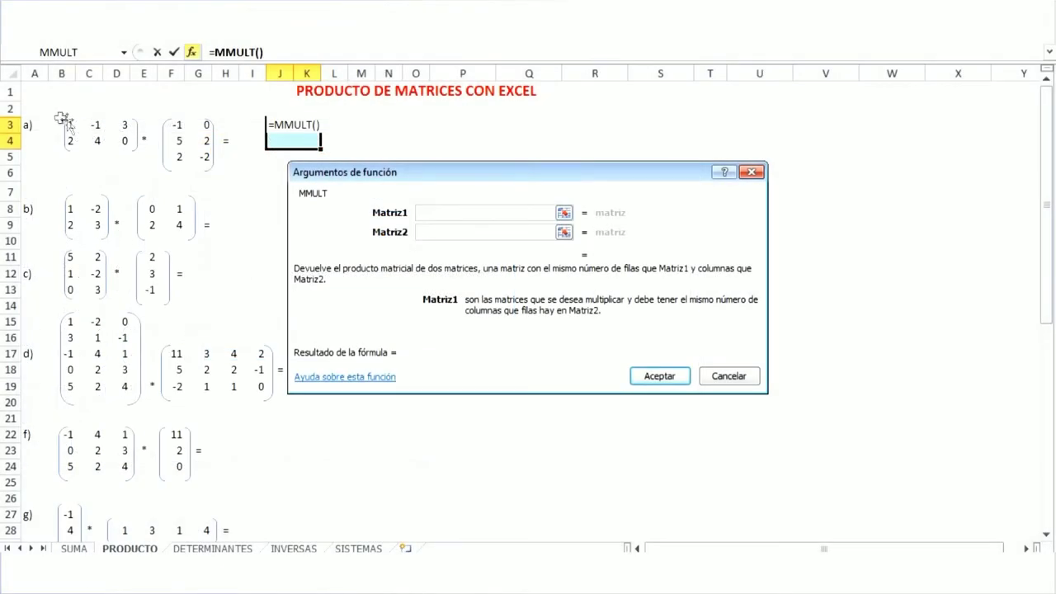
{"action": "left_click_drag", "start_coordinate": [73, 123], "coordinate": [123, 140]}
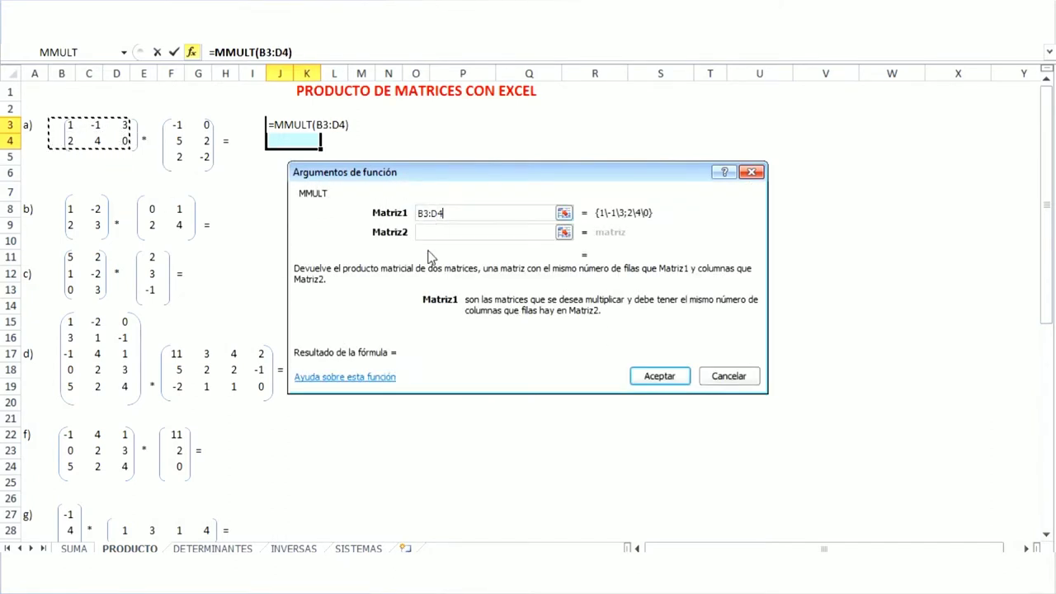
{"action": "left_click", "coordinate": [437, 238]}
{"action": "mouse_move", "coordinate": [179, 124]}
{"action": "left_mouse_down"}
{"action": "mouse_move", "coordinate": [203, 124]}
{"action": "mouse_move", "coordinate": [206, 156]}
{"action": "left_mouse_up"}
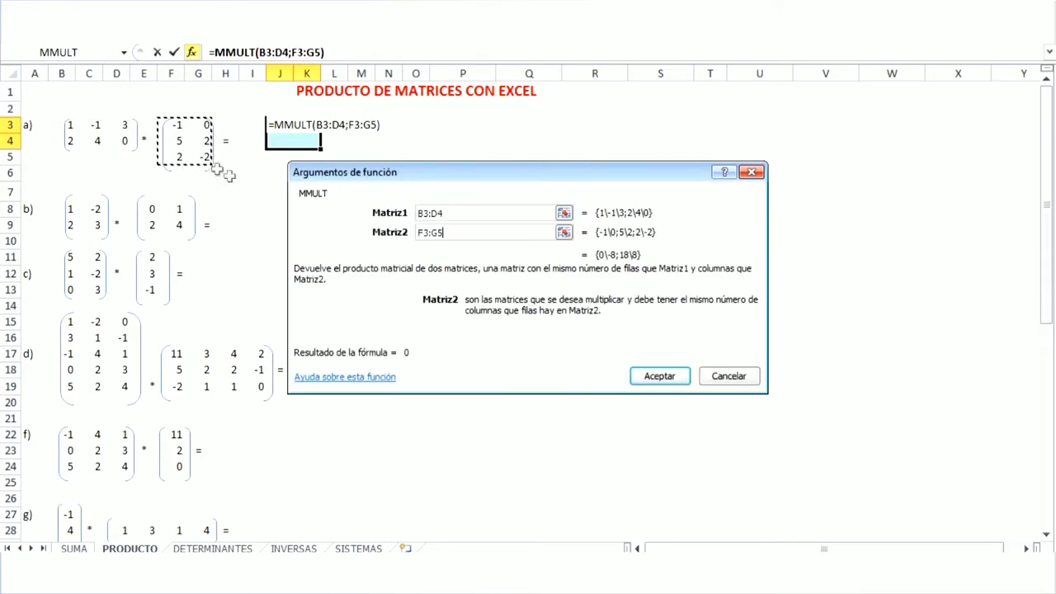
{"action": "left_click", "coordinate": [660, 379]}
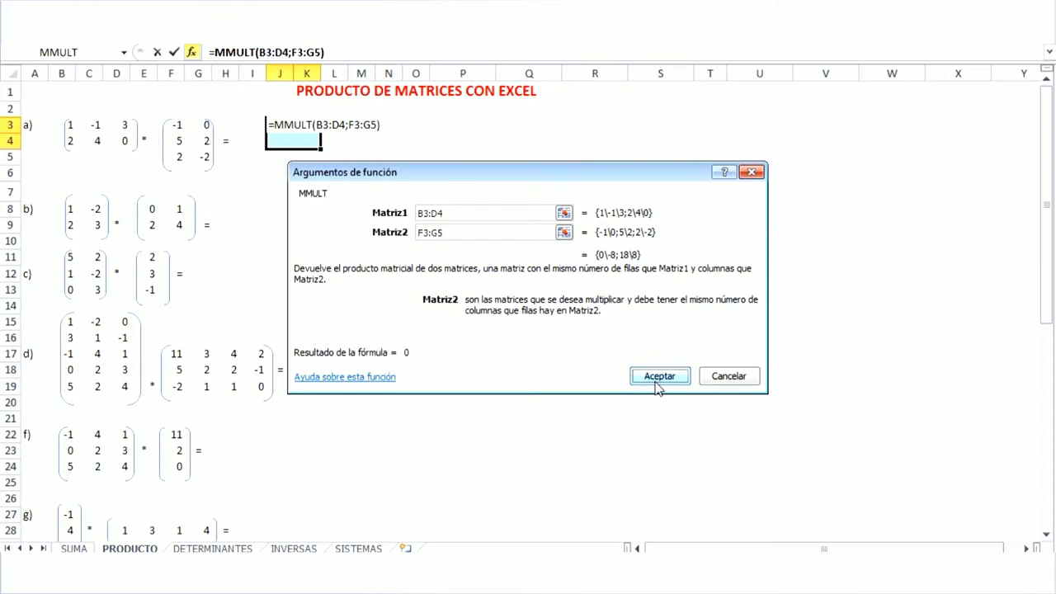
- Re-enter MMULT as an array formula with Ctrl+Shift+Enter, giving 0 -8 / 18 8
{"action": "left_click", "coordinate": [356, 52]}
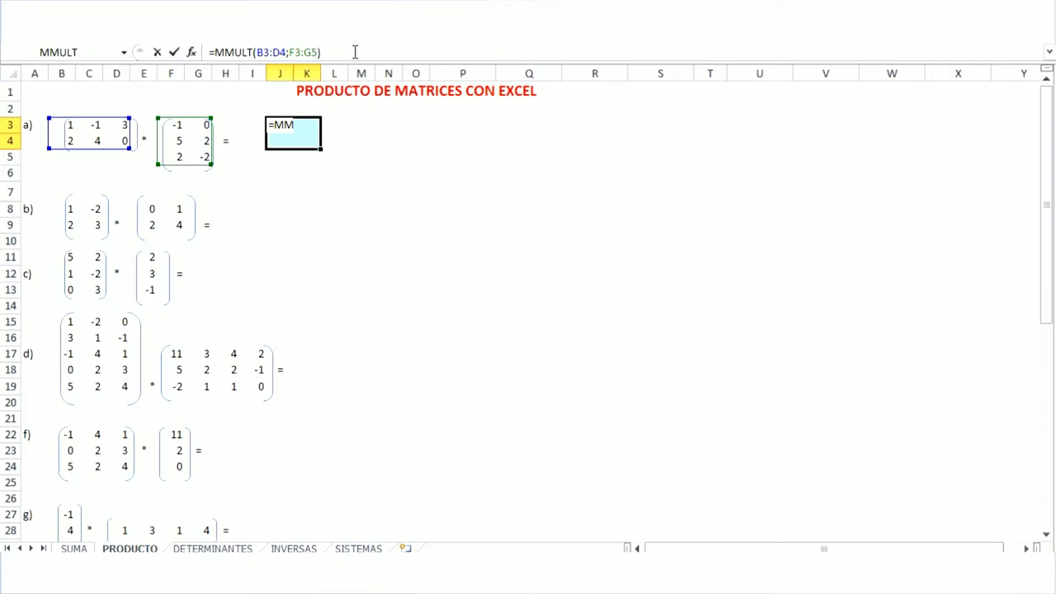
{"action": "key", "text": "ctrl+shift+Return"}
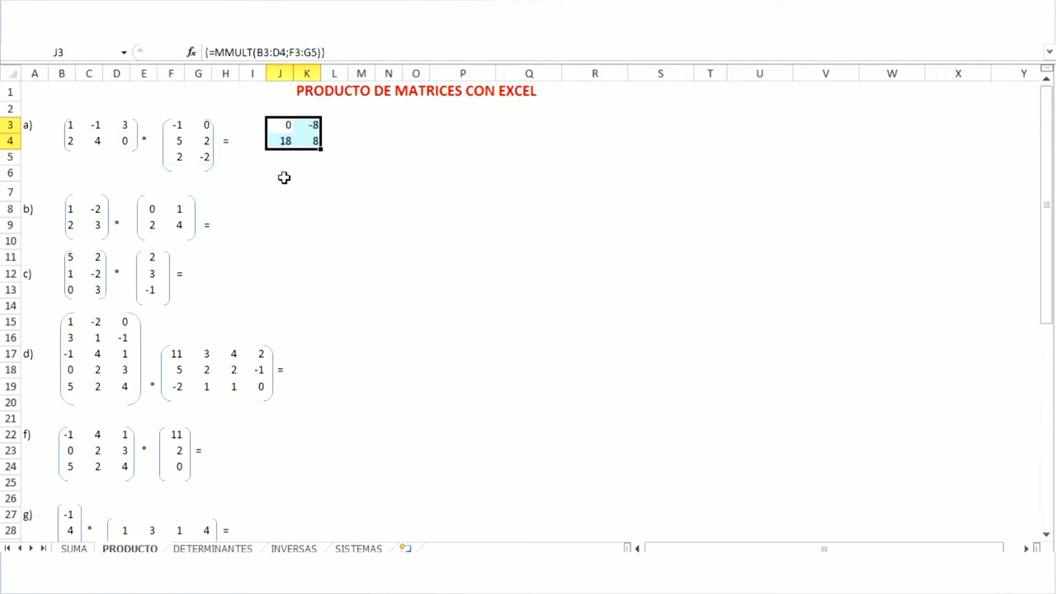
{"action": "left_click", "coordinate": [358, 223]}
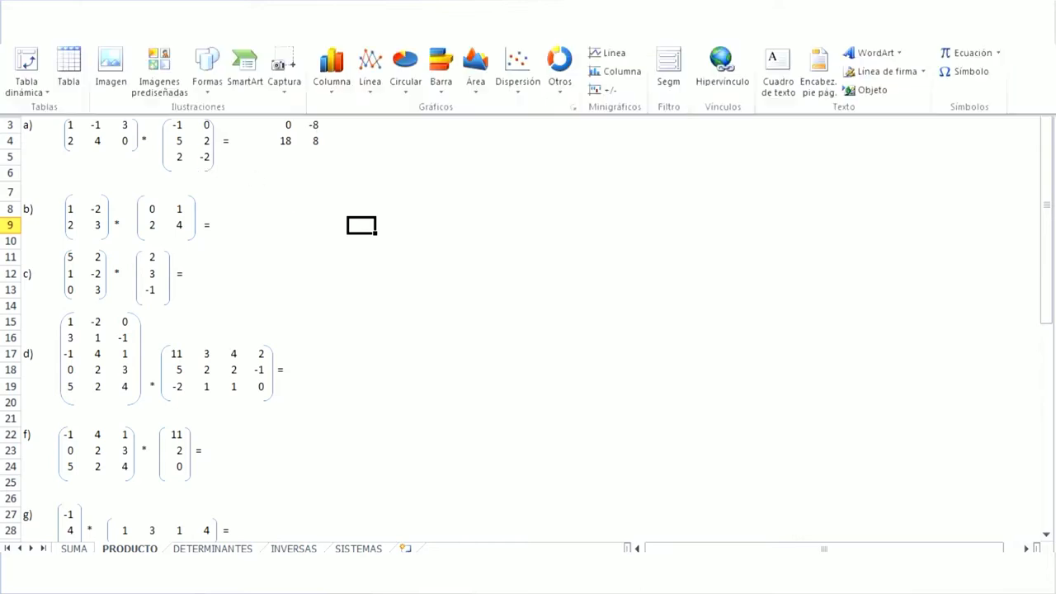
- Draw a double bracket shape around the J3:K4 result 0, -8, 18, 8
{"action": "left_click", "coordinate": [206, 80]}
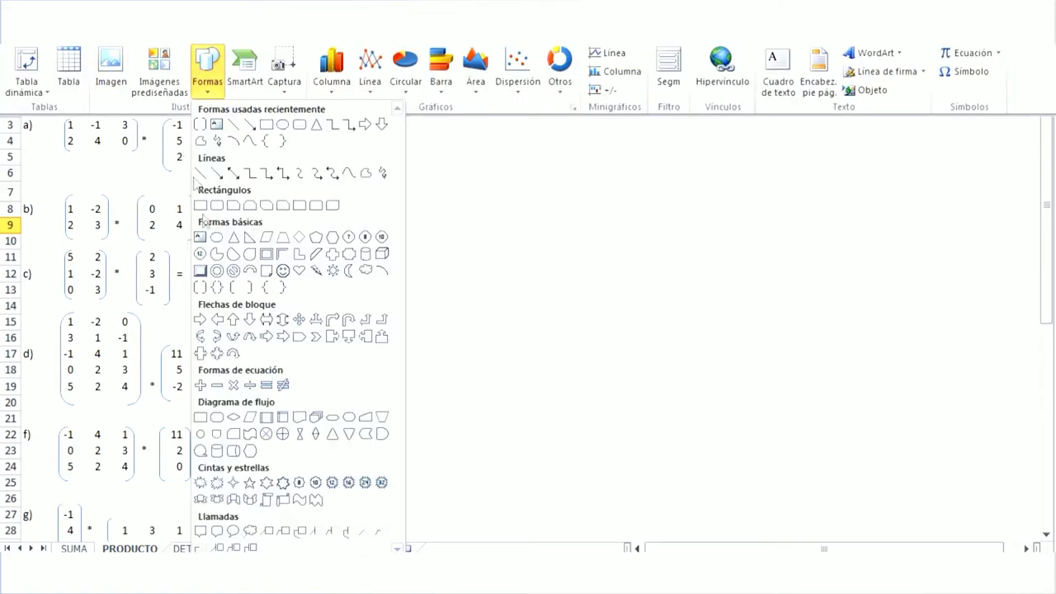
{"action": "left_click", "coordinate": [201, 289]}
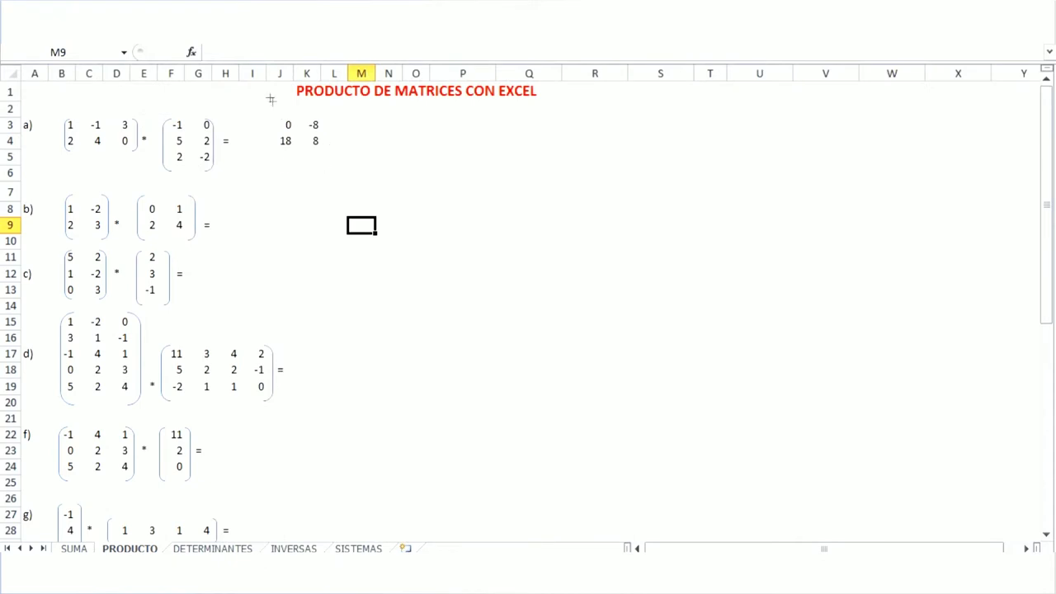
{"action": "left_click_drag", "start_coordinate": [324, 117], "coordinate": [274, 149]}
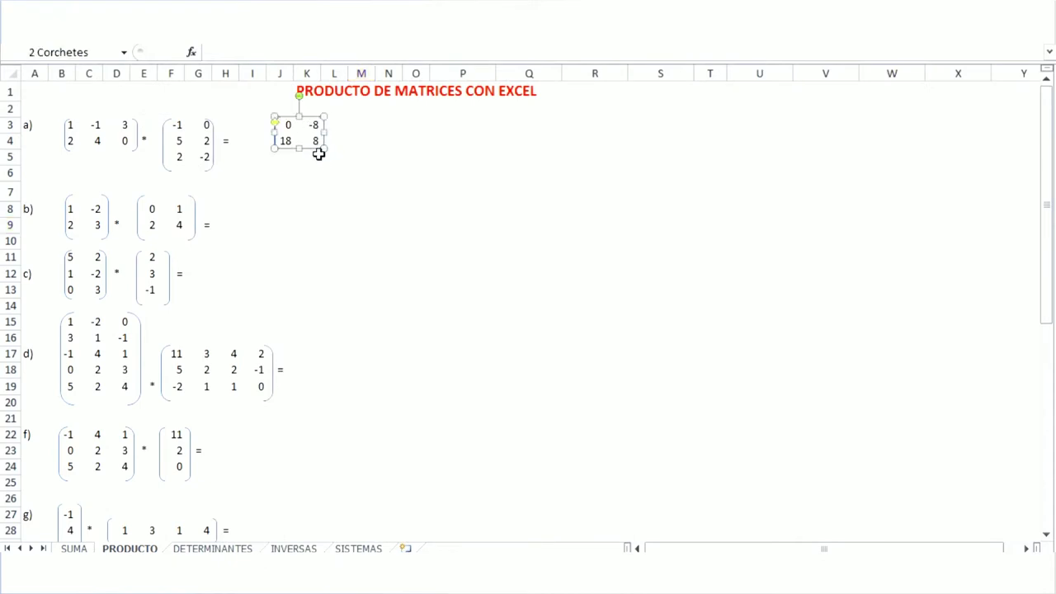
{"action": "left_click", "coordinate": [334, 208]}
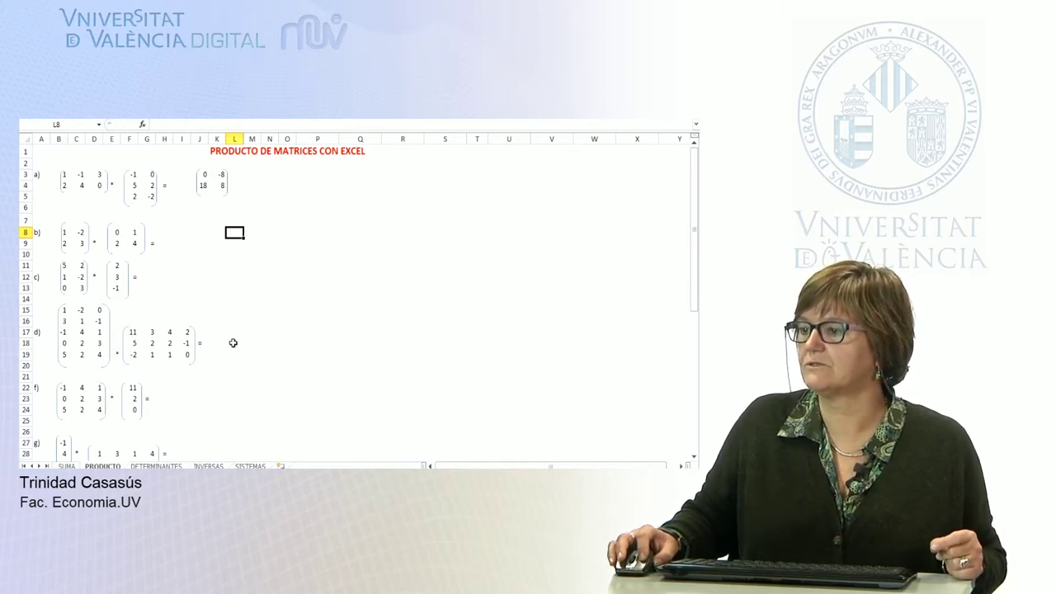
- Select K15:N19 for product d) and begin an MMULT formula
{"action": "left_click_drag", "start_coordinate": [230, 310], "coordinate": [291, 309]}
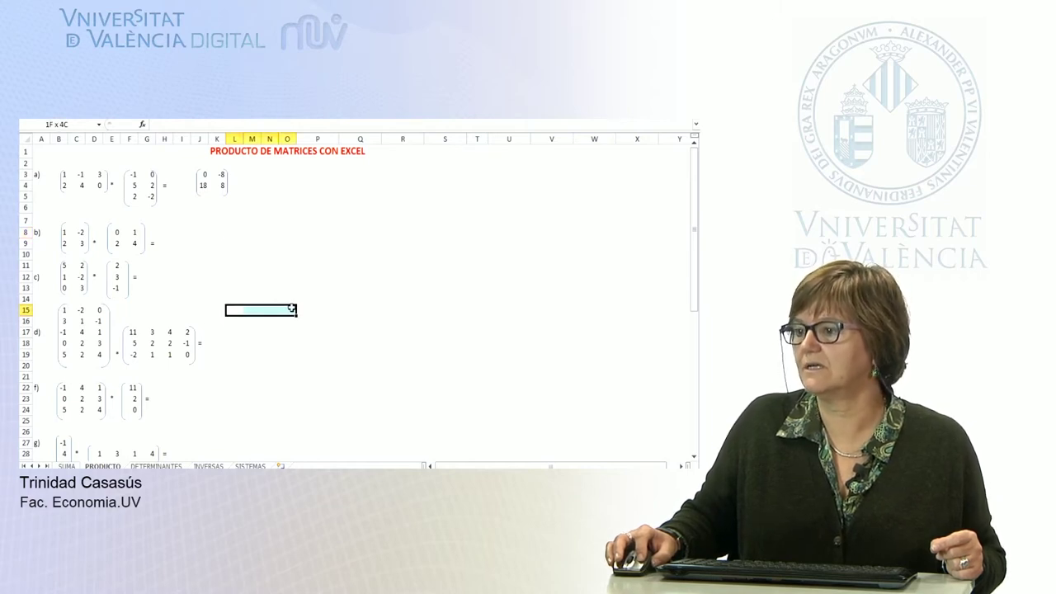
{"action": "left_click_drag", "start_coordinate": [291, 313], "coordinate": [290, 363]}
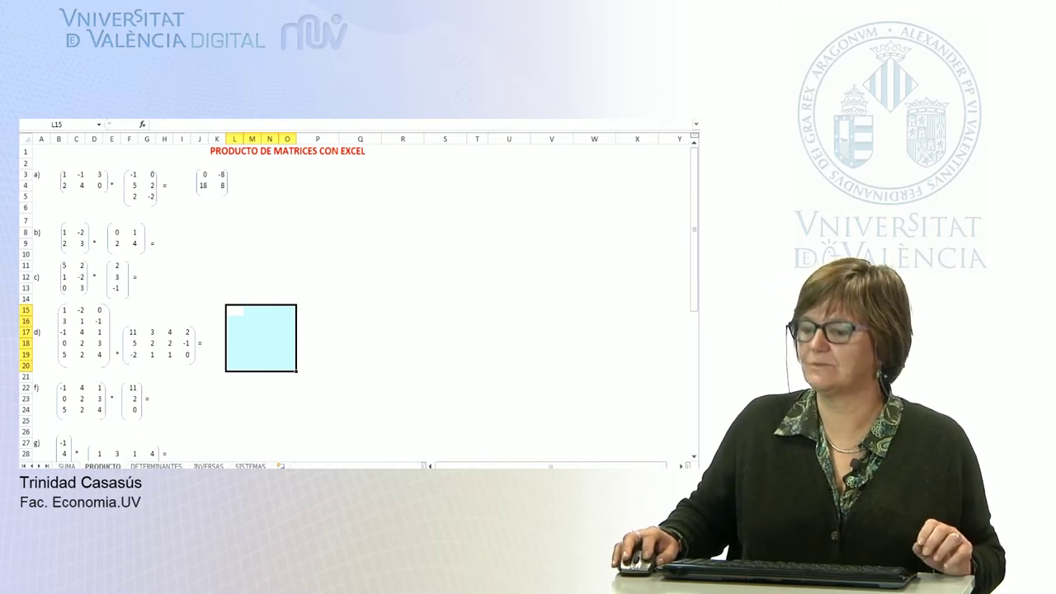
{"action": "key", "text": "F2"}
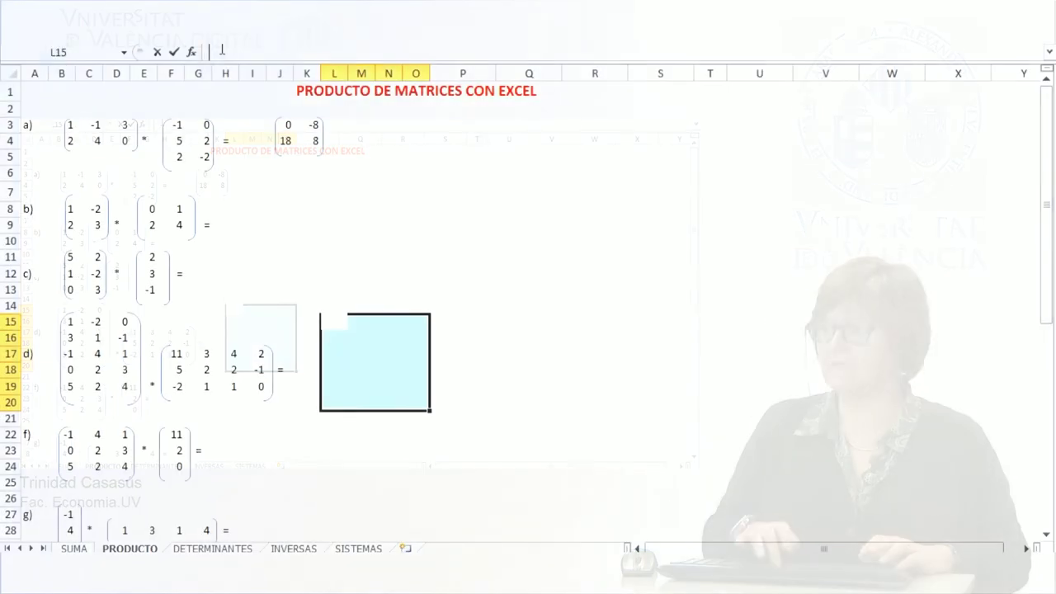
{"action": "type", "text": "="}
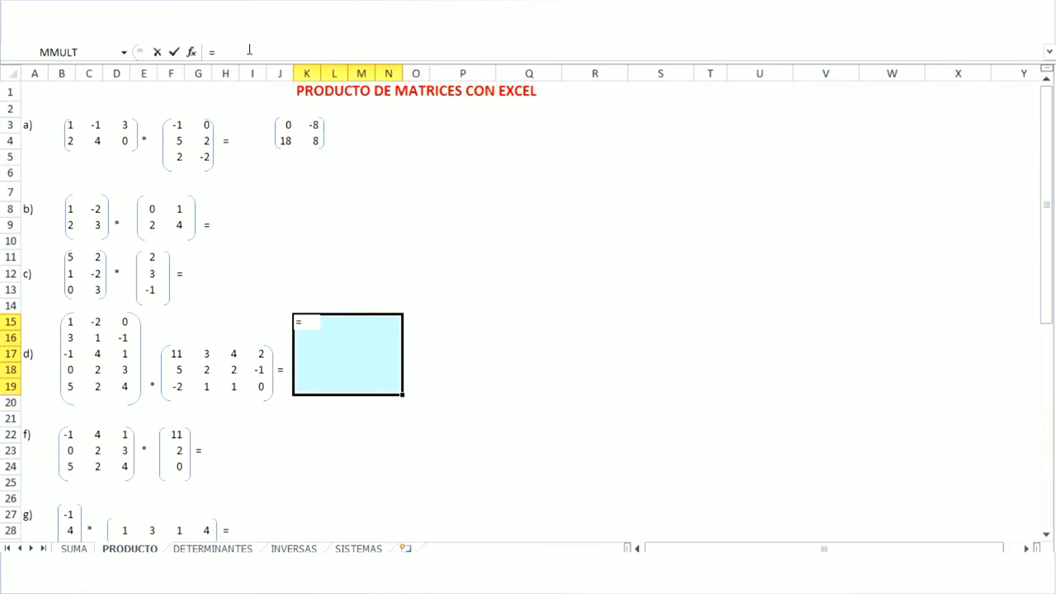
{"action": "type", "text": "m"}
{"action": "key", "text": "BackSpace"}
{"action": "type", "text": "m"}
{"action": "key", "text": "BackSpace"}
{"action": "key", "text": "Caps_Lock"}
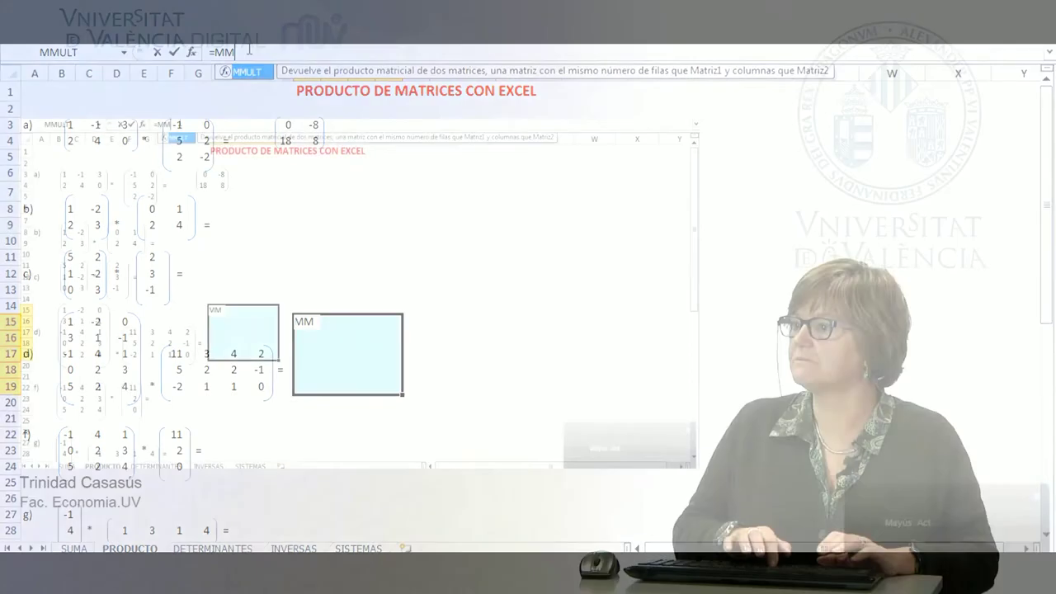
{"action": "type", "text": "MMU"}
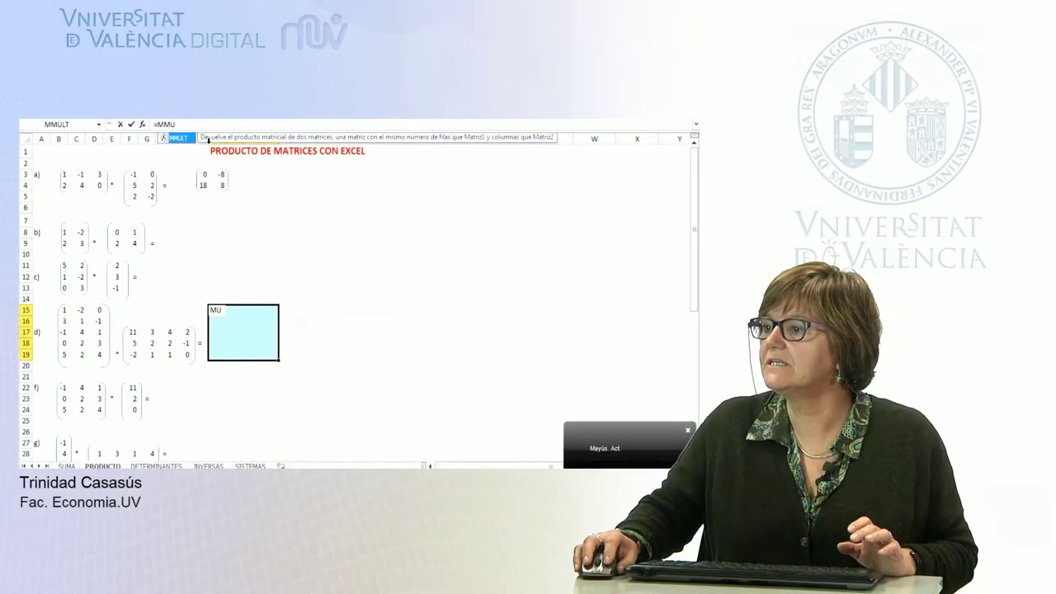
{"action": "double_click", "coordinate": [176, 137]}
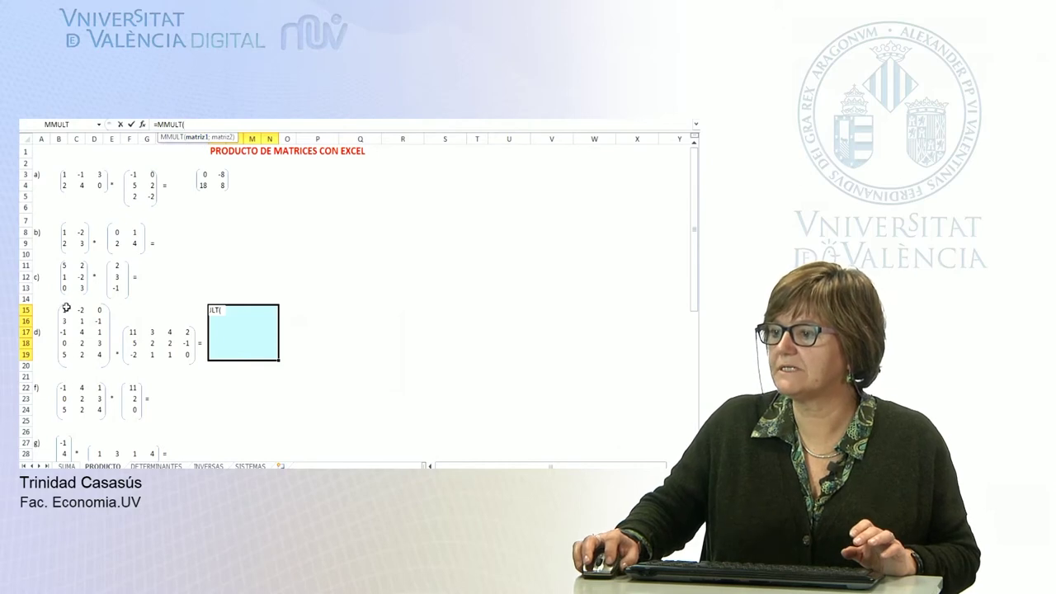
- Multiply B15:D19 by F17:I19 and enter it as an array formula across K15:N19
{"action": "mouse_move", "coordinate": [64, 311]}
{"action": "left_mouse_down"}
{"action": "mouse_move", "coordinate": [100, 311]}
{"action": "mouse_move", "coordinate": [100, 354]}
{"action": "left_mouse_up"}
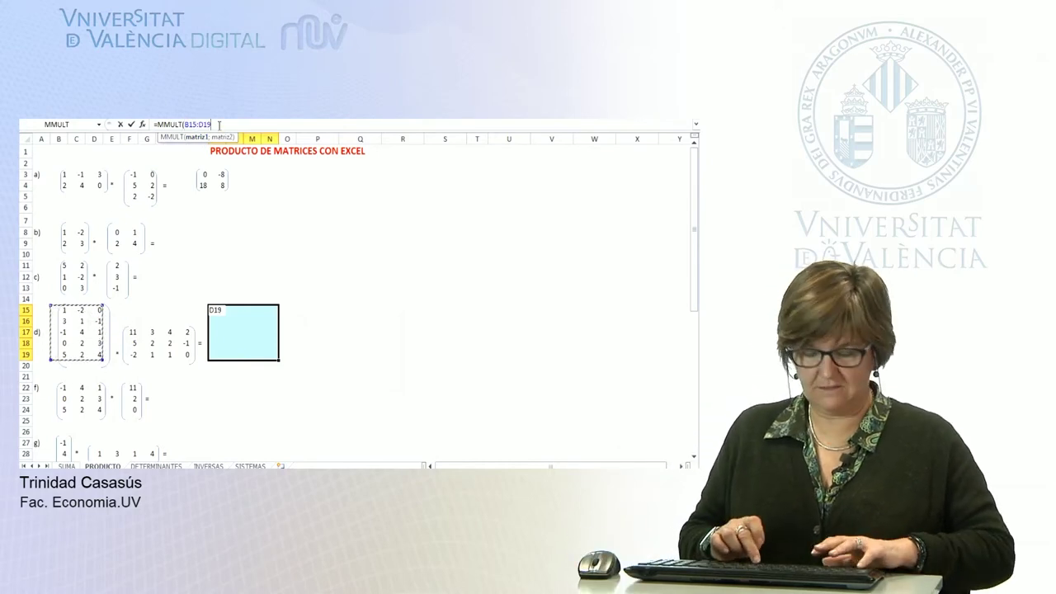
{"action": "type", "text": ";;"}
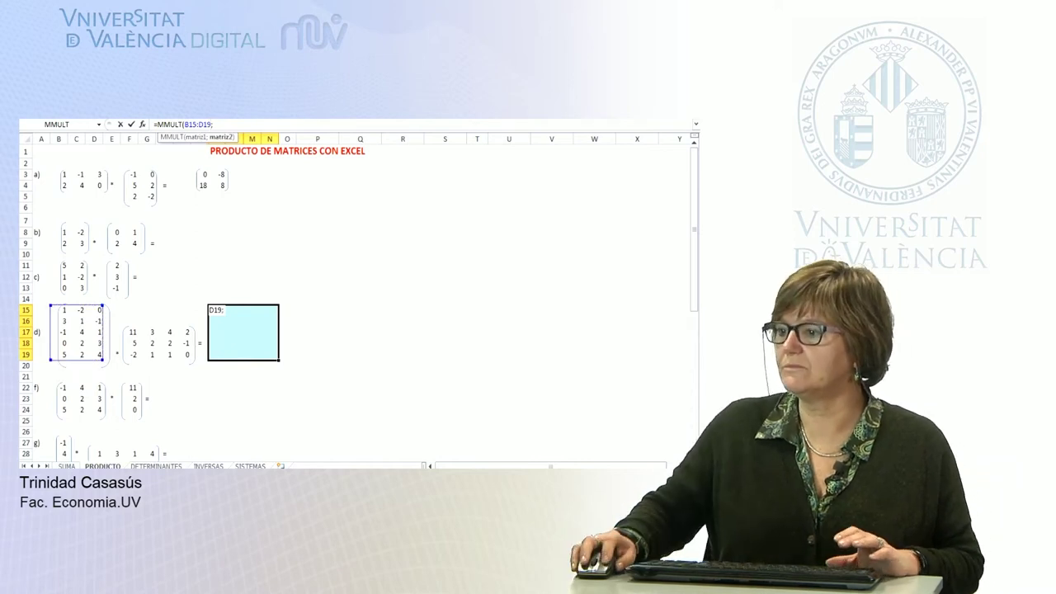
{"action": "left_click_drag", "start_coordinate": [131, 331], "coordinate": [182, 354]}
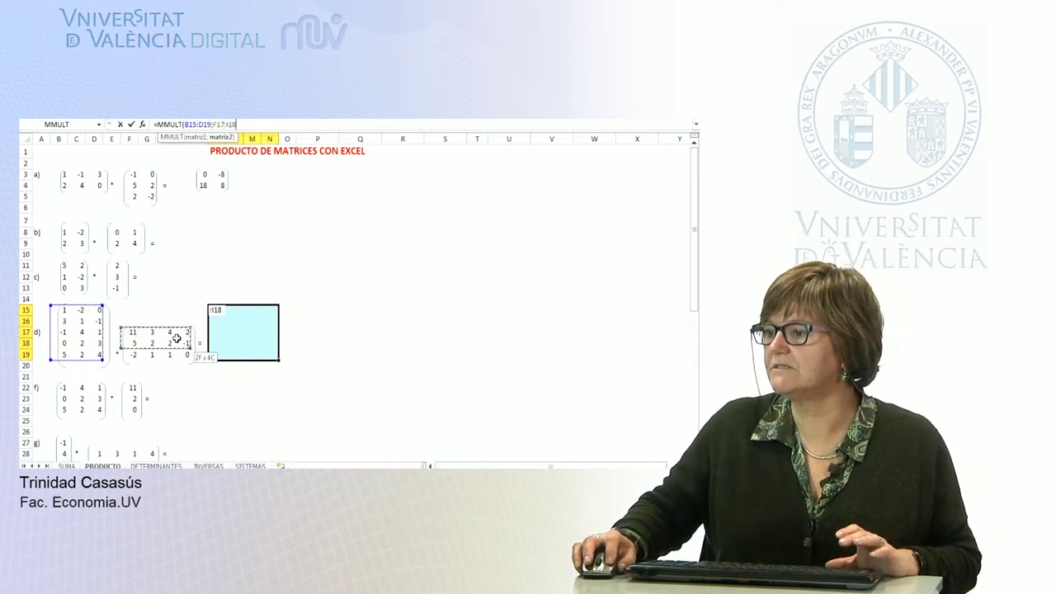
{"action": "left_click", "coordinate": [259, 129]}
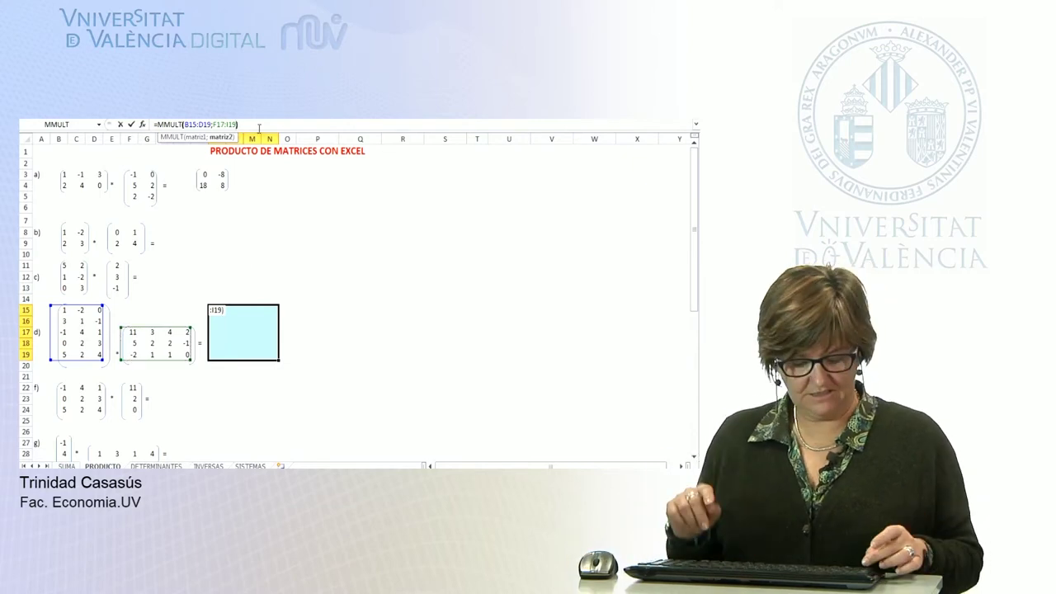
{"action": "type", "text": ")"}
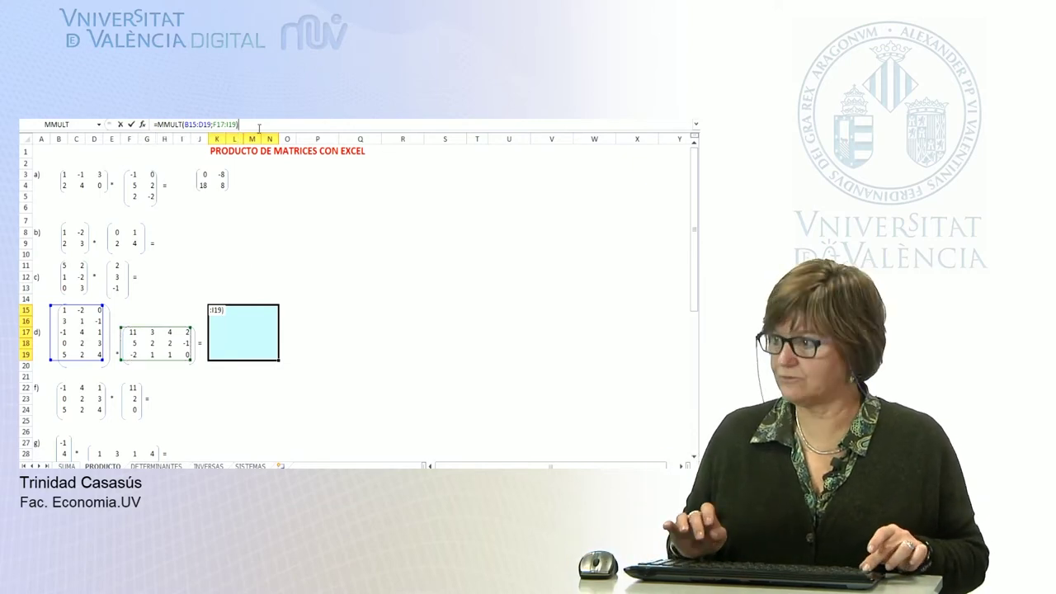
{"action": "key", "text": "ctrl+shift+Return"}
{"action": "left_click", "coordinate": [357, 388]}
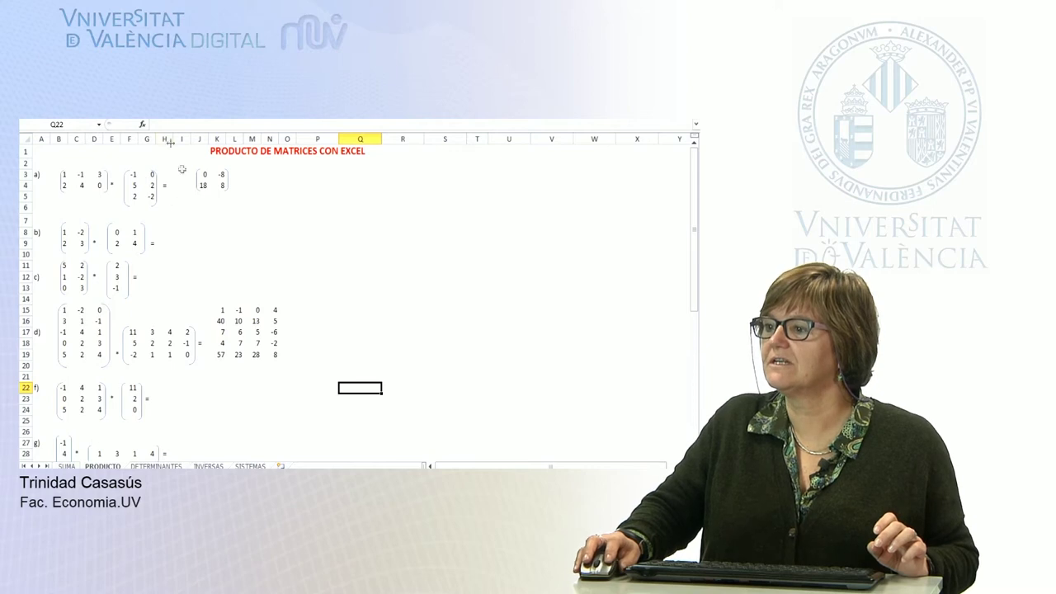
- Choose the bracket shape from the Shapes gallery to frame the d) result
{"action": "left_click", "coordinate": [100, 115]}
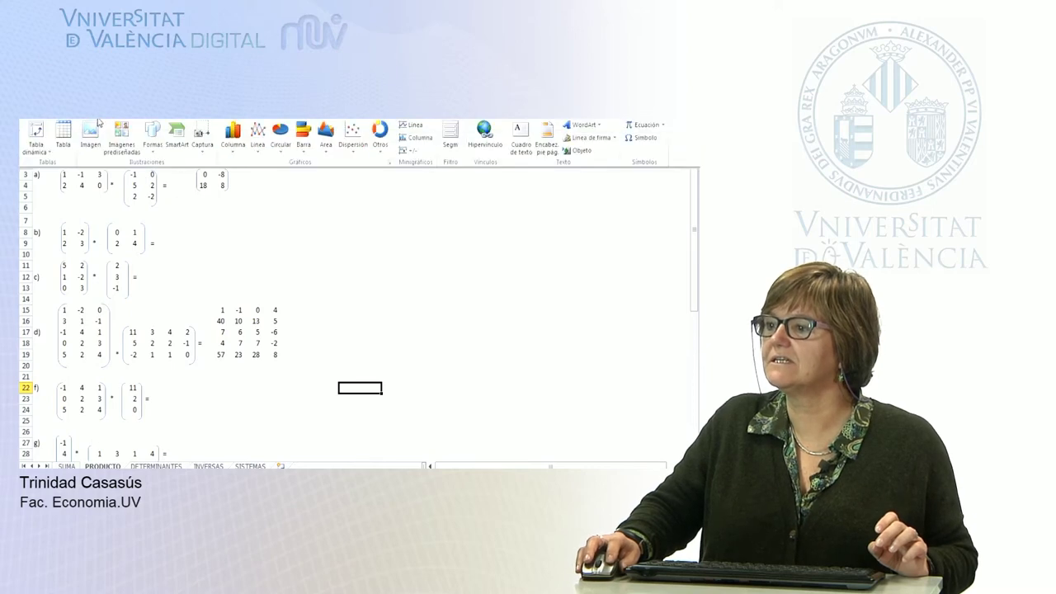
{"action": "left_click", "coordinate": [153, 142]}
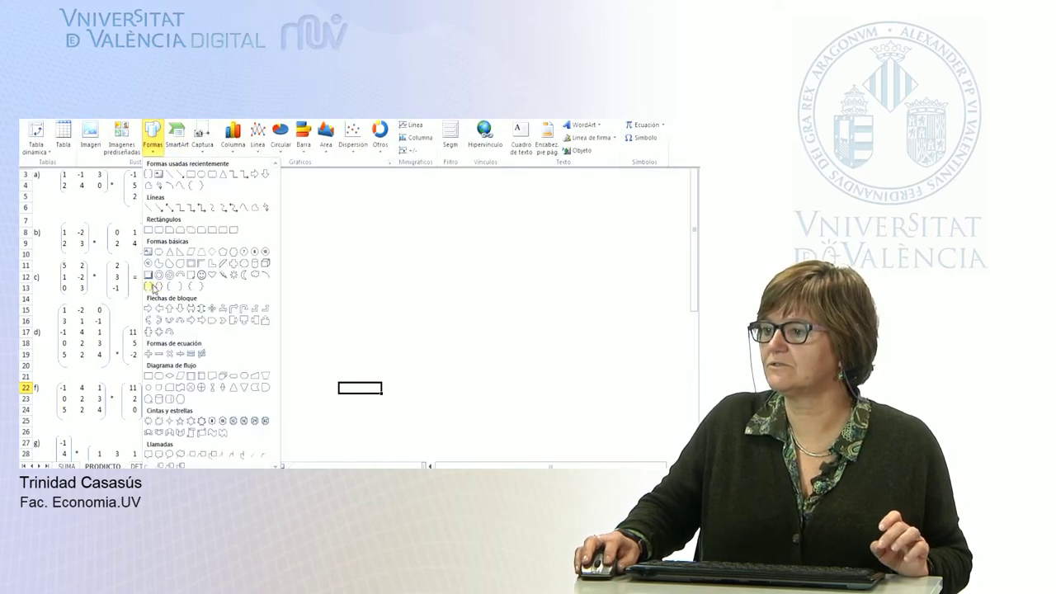
{"action": "left_click", "coordinate": [151, 286]}
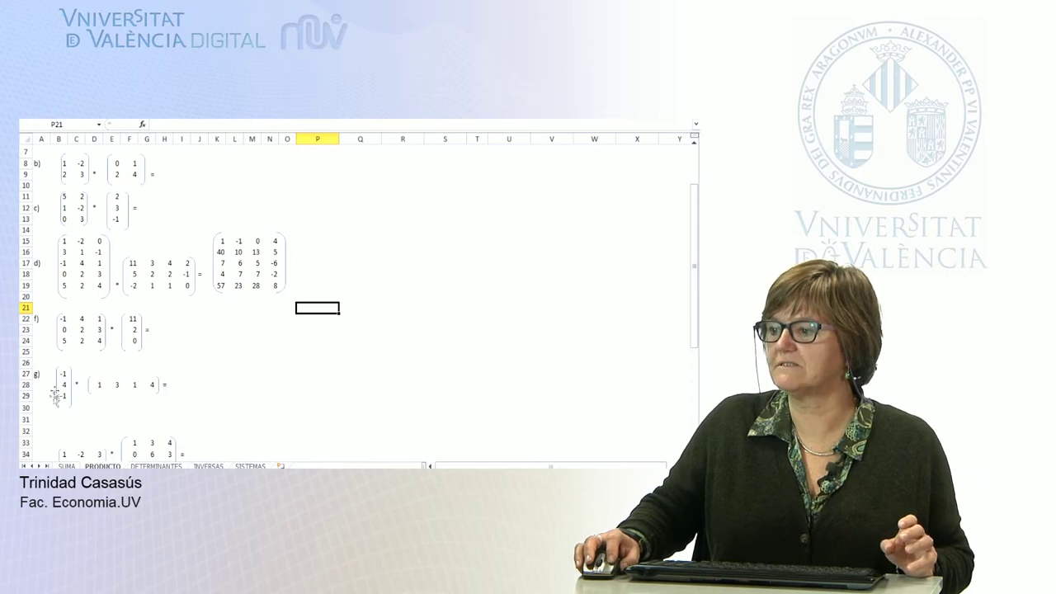
- Select I26:L28 for product g) and begin an MMULT formula
{"action": "left_click_drag", "start_coordinate": [182, 367], "coordinate": [235, 365]}
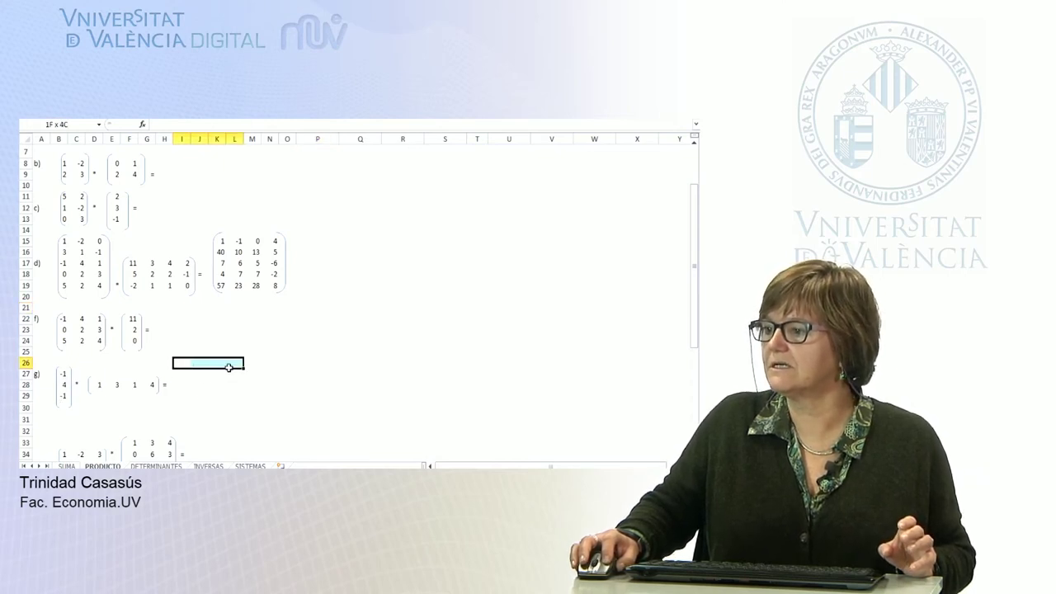
{"action": "left_click_drag", "start_coordinate": [229, 367], "coordinate": [233, 394]}
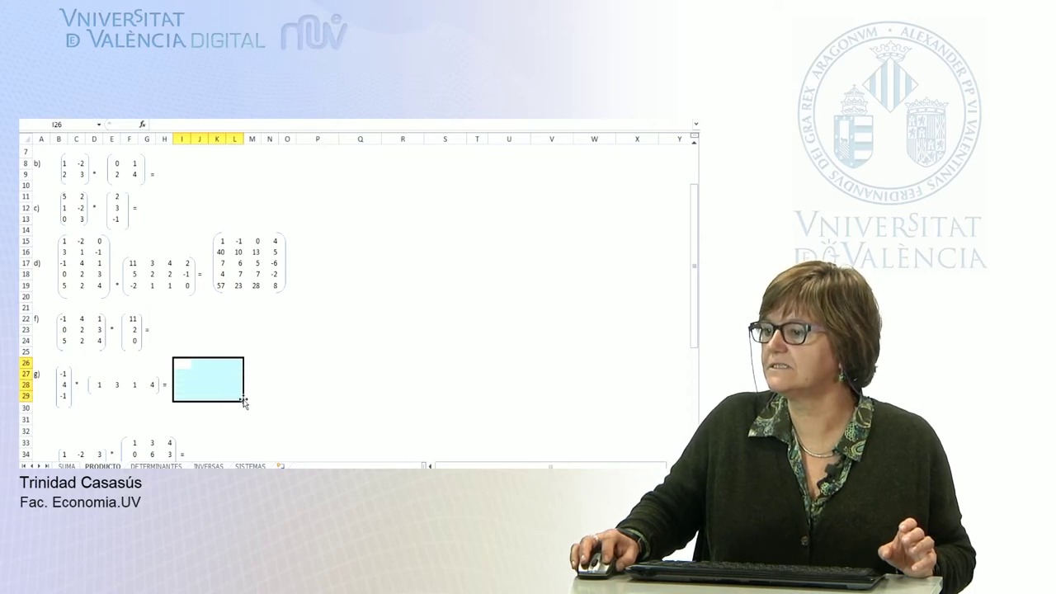
{"action": "left_click_drag", "start_coordinate": [241, 400], "coordinate": [238, 391]}
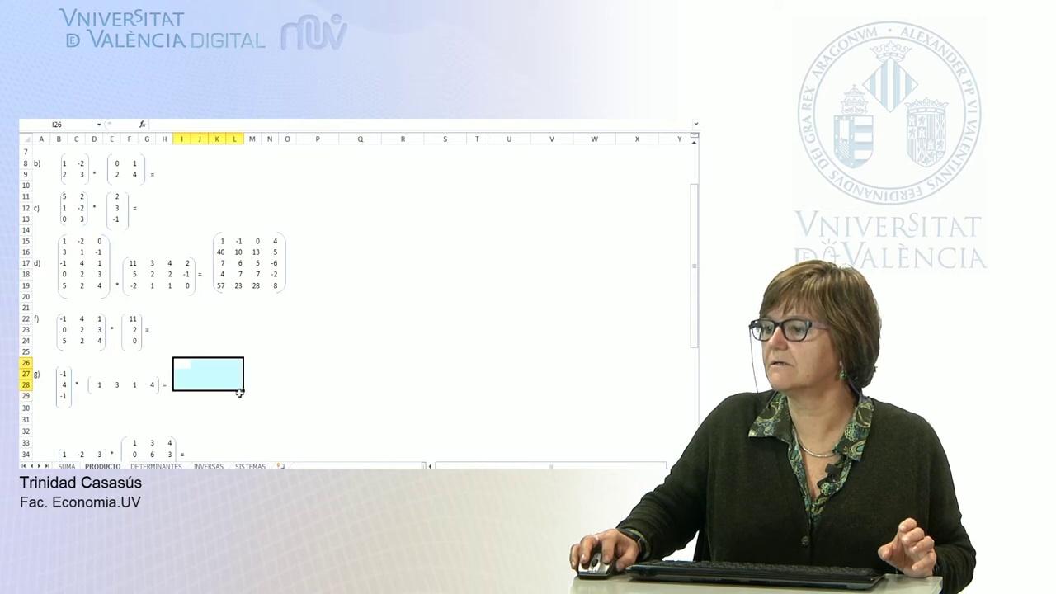
{"action": "type", "text": "="}
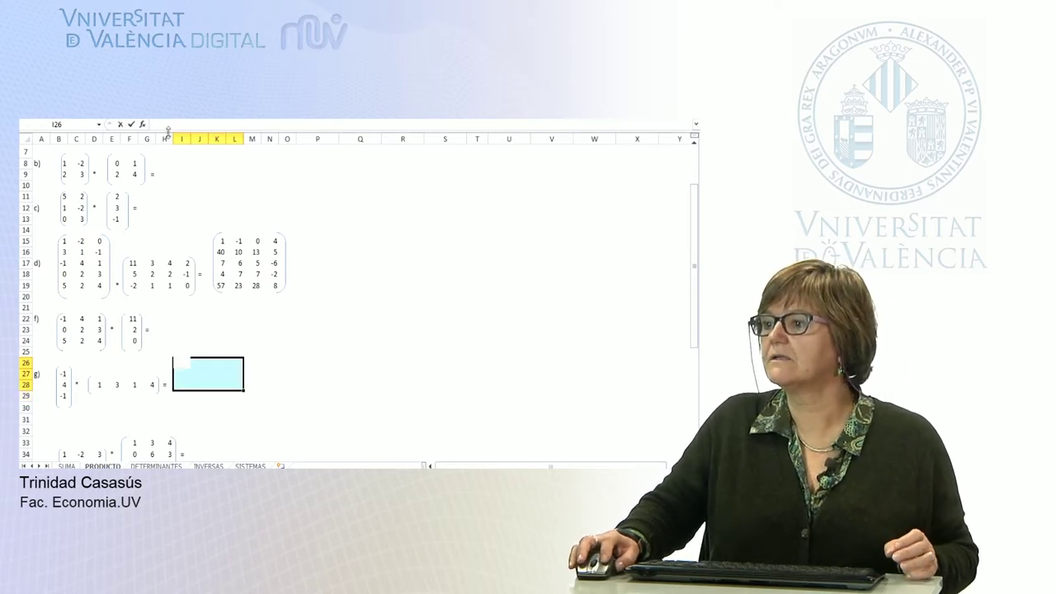
{"action": "type", "text": "="}
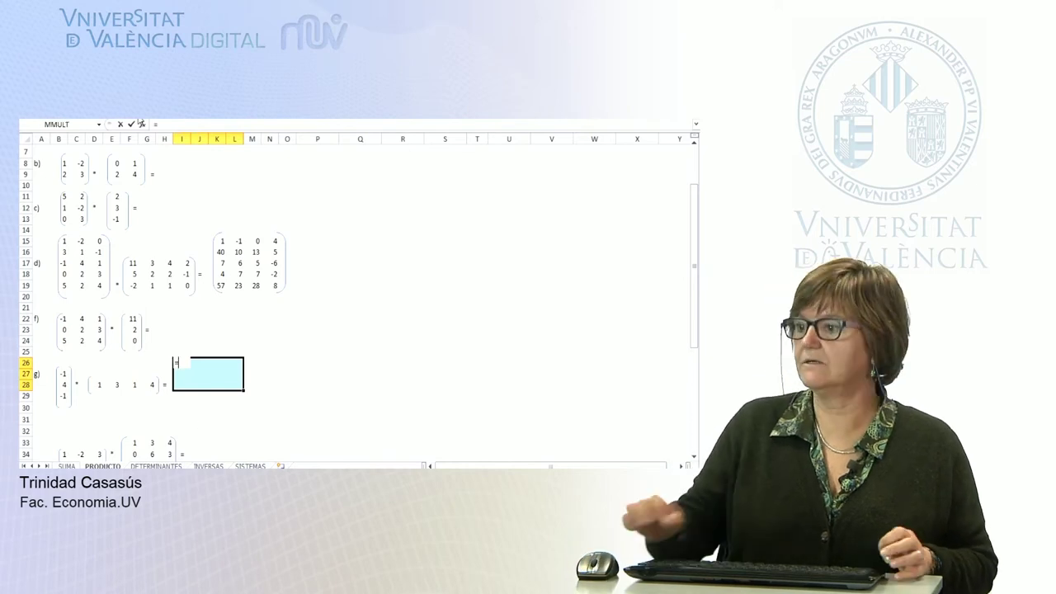
{"action": "type", "text": "m"}
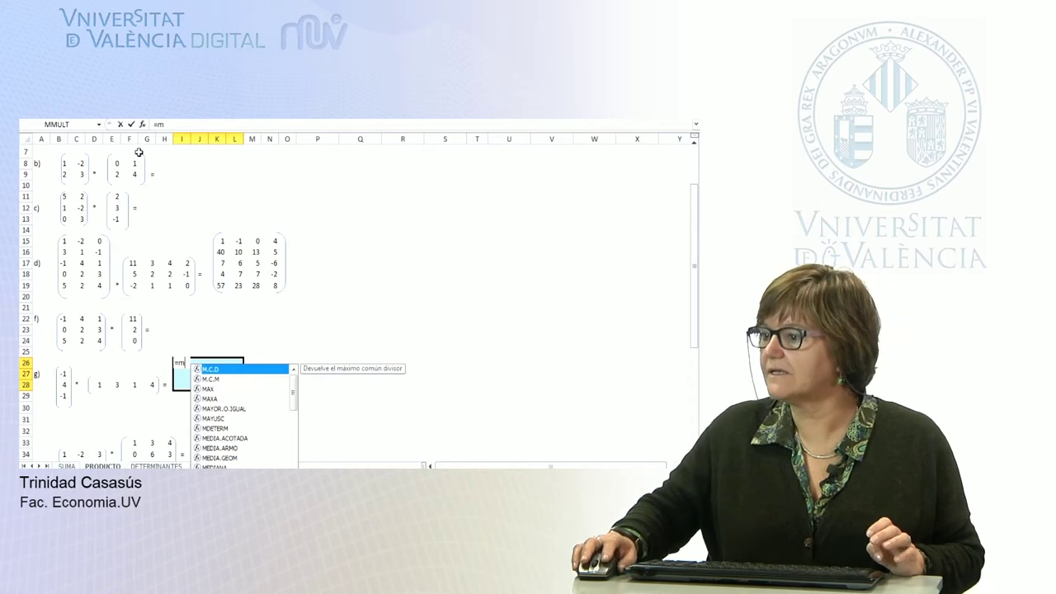
{"action": "type", "text": "Mi"}
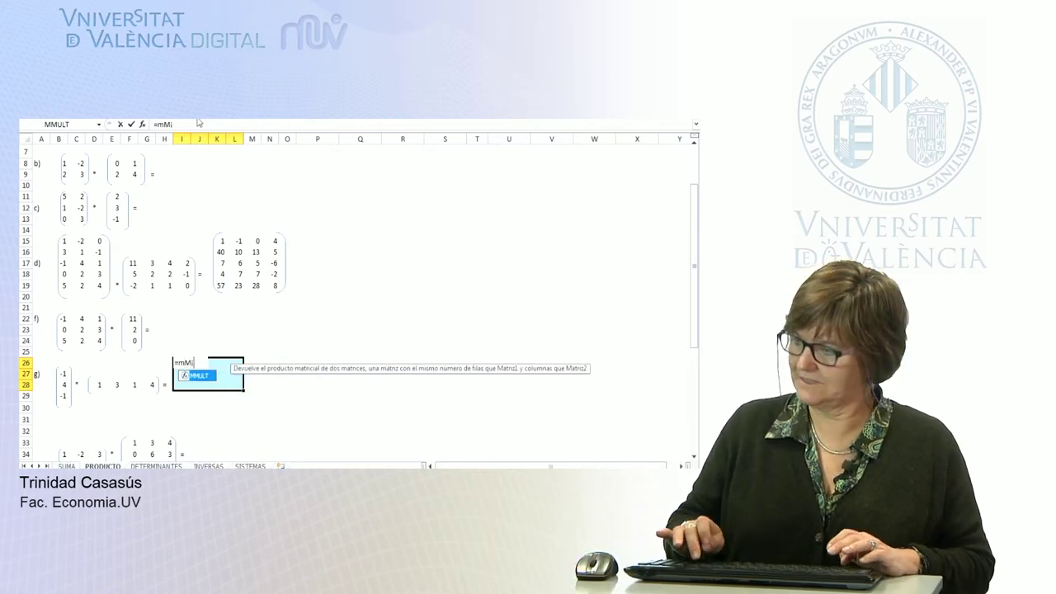
{"action": "key", "text": "BackSpace"}
{"action": "key", "text": "BackSpace"}
{"action": "type", "text": "M"}
{"action": "key", "text": "Caps_Lock"}
{"action": "type", "text": "mu"}
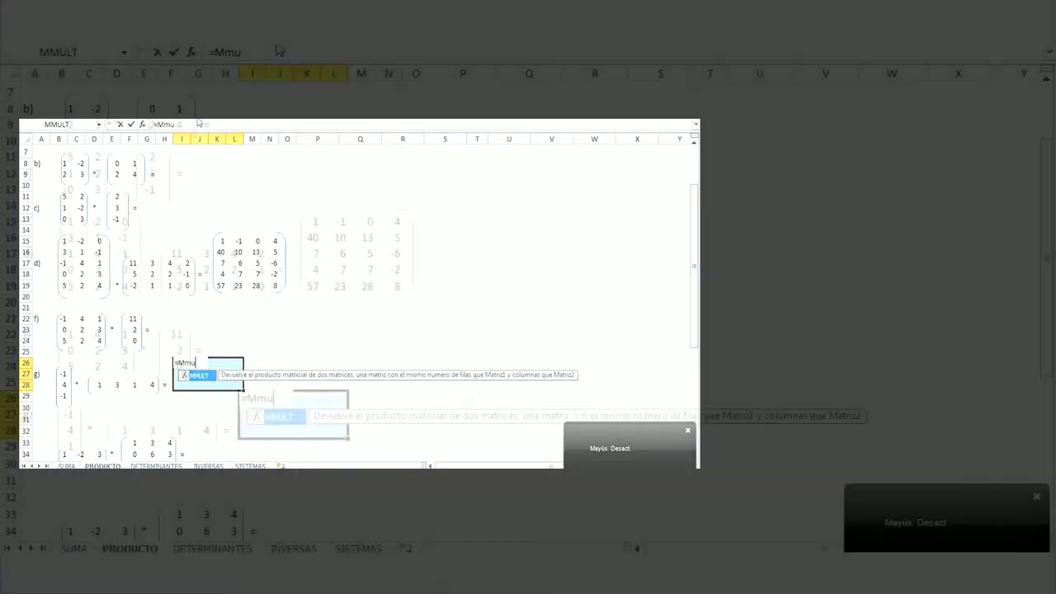
{"action": "type", "text": "lr"}
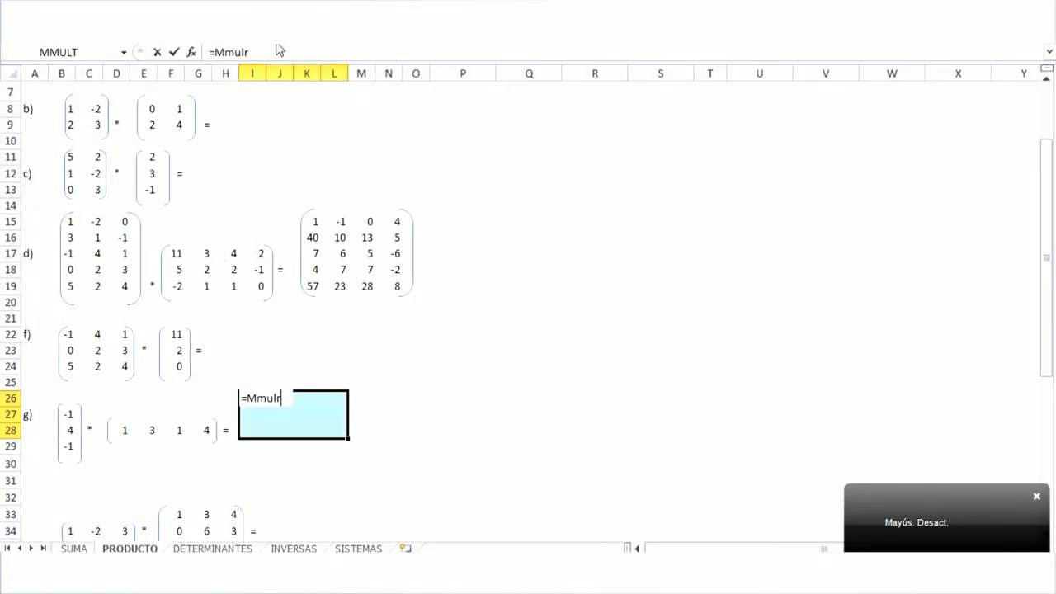
{"action": "key", "text": "BackSpace"}
{"action": "type", "text": "t"}
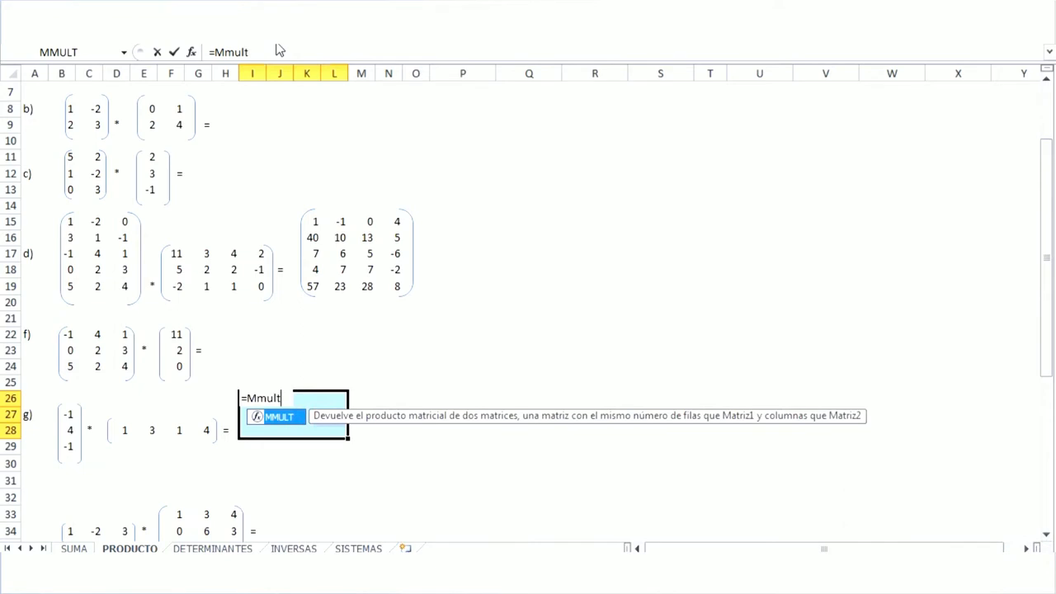
{"action": "double_click", "coordinate": [285, 418]}
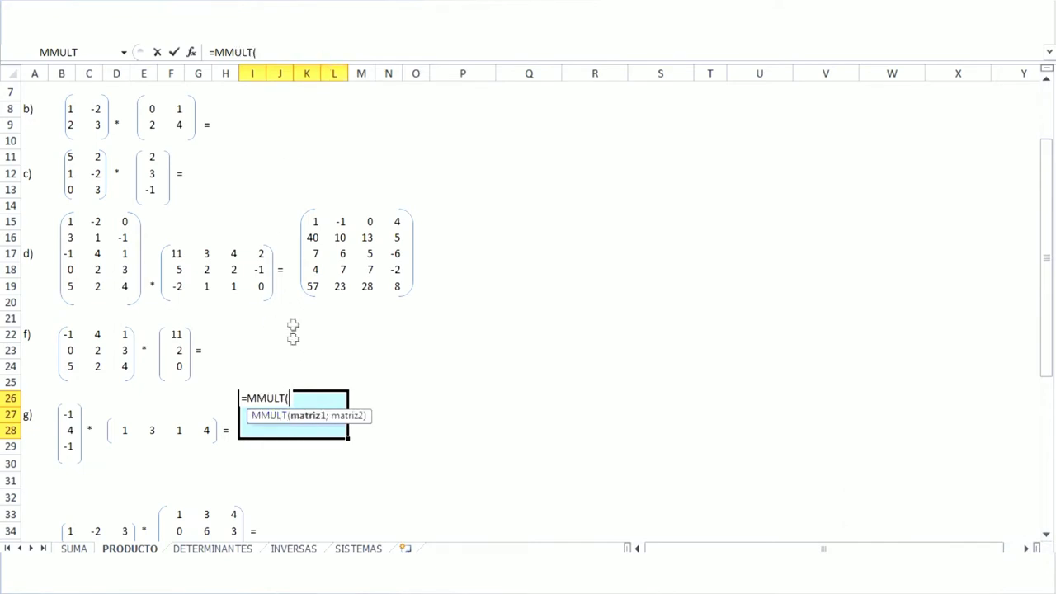
- Multiply column B27:B29 by row D28:G28 and enter it as an array formula
{"action": "left_click_drag", "start_coordinate": [69, 413], "coordinate": [69, 447]}
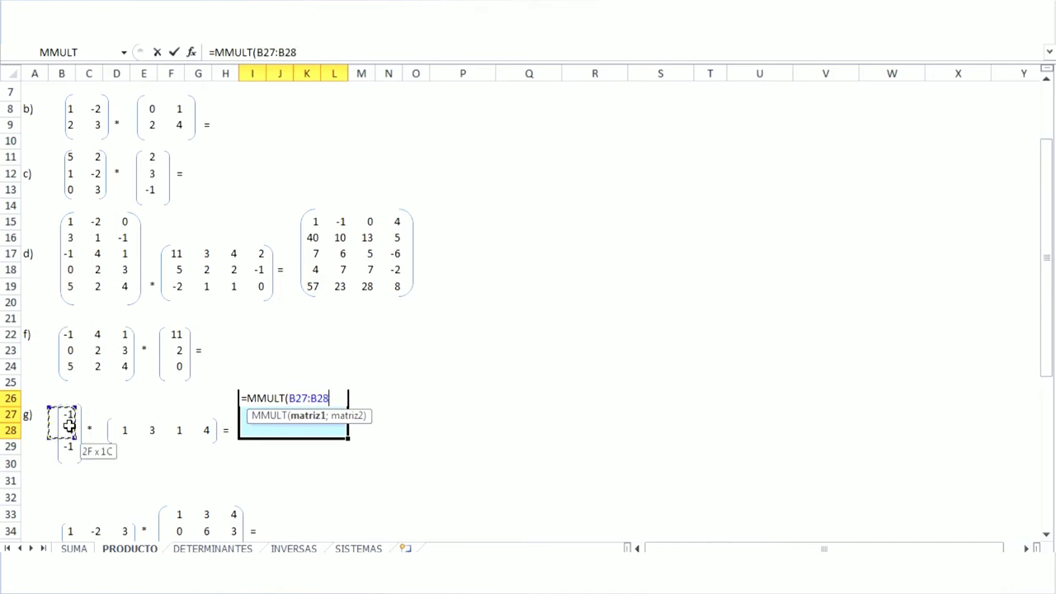
{"action": "type", "text": "9;"}
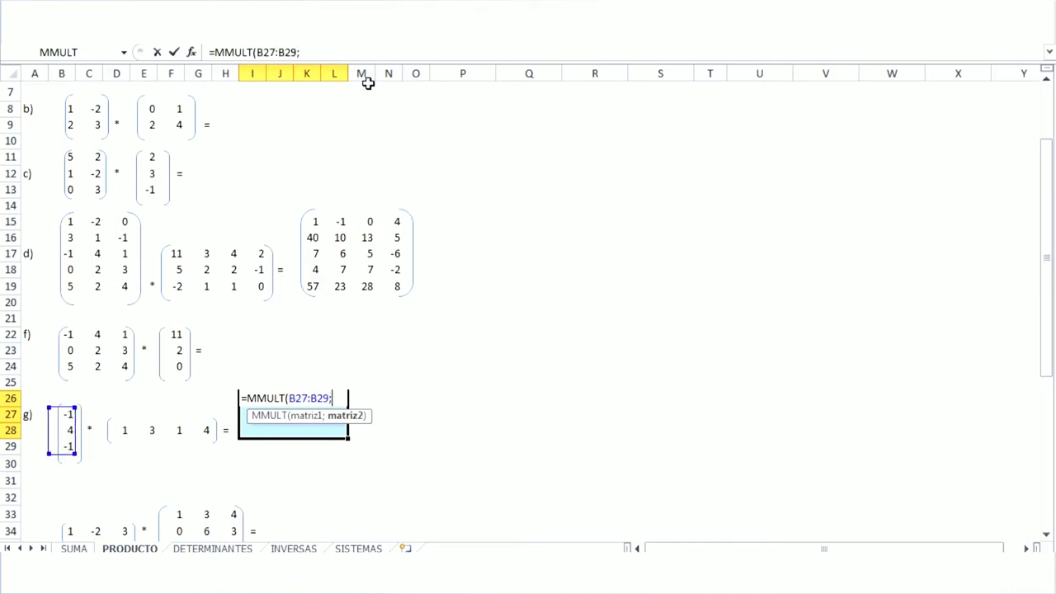
{"action": "left_click_drag", "start_coordinate": [129, 427], "coordinate": [209, 430]}
{"action": "left_click", "coordinate": [369, 50]}
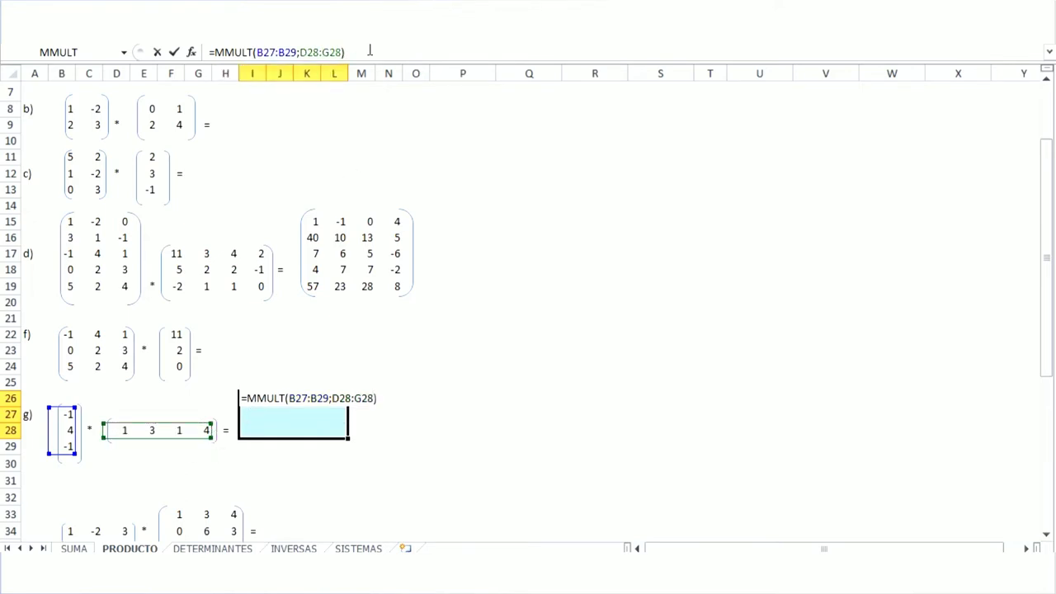
{"action": "key", "text": "ctrl+shift+Return"}
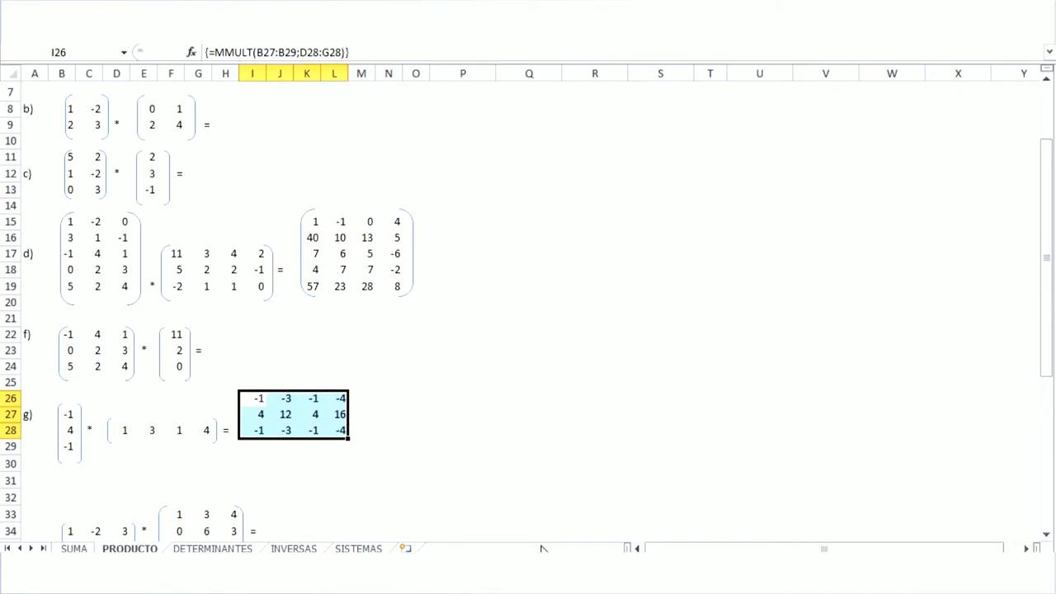
{"action": "left_click", "coordinate": [462, 461]}
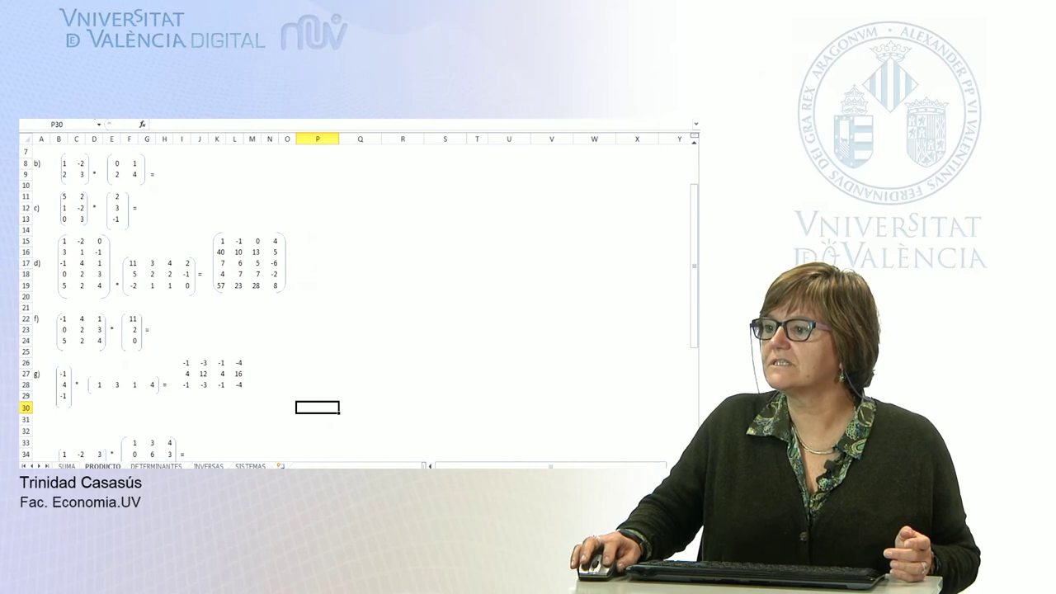
- Draw a bracket pair around the g) result matrix in I26:L28
{"action": "left_click", "coordinate": [154, 145]}
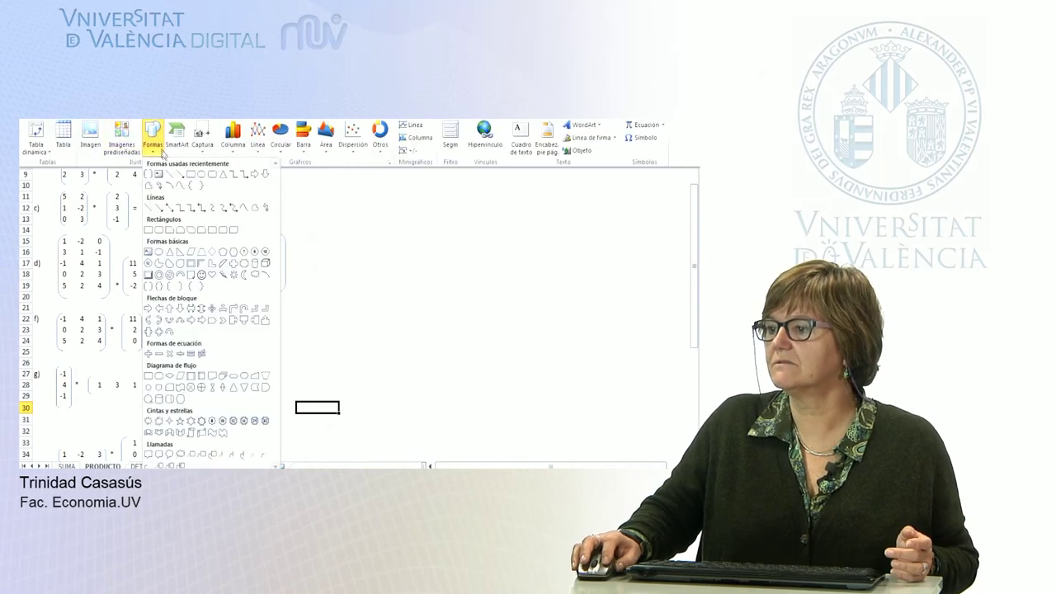
{"action": "left_click", "coordinate": [150, 308]}
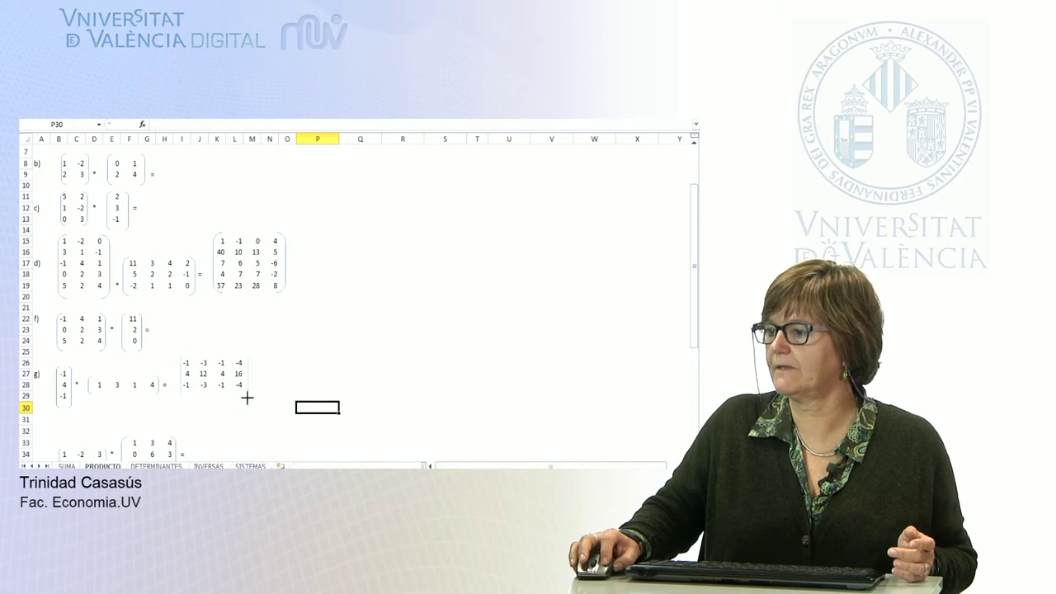
{"action": "left_click_drag", "start_coordinate": [180, 350], "coordinate": [247, 398]}
{"action": "left_click", "coordinate": [288, 396]}
{"action": "scroll", "coordinate": [308, 405], "scroll_direction": "down", "scroll_amount": 3}
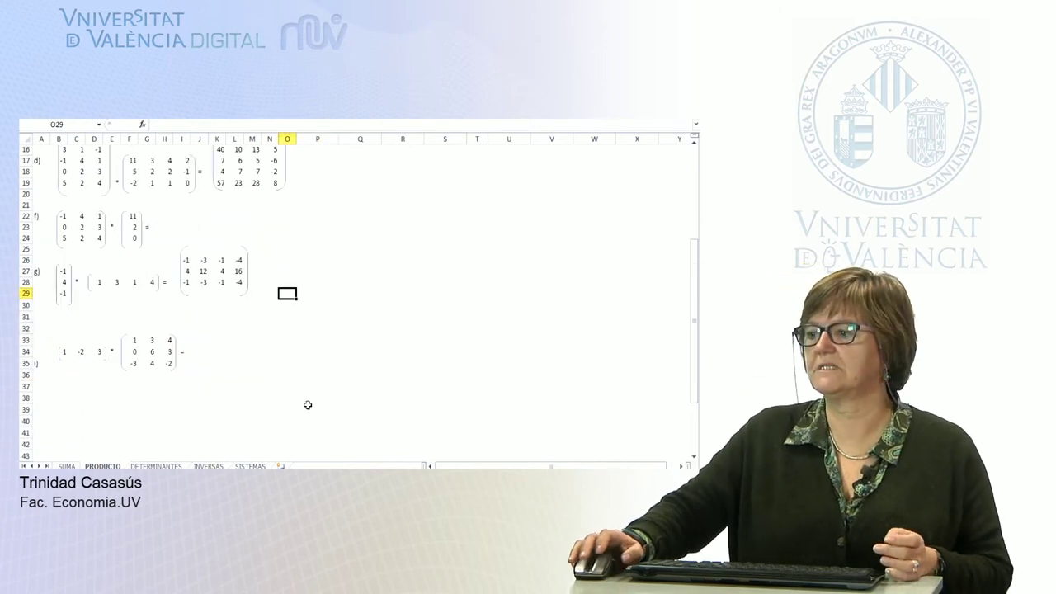
{"action": "scroll", "coordinate": [307, 371], "scroll_direction": "up", "scroll_amount": 1}
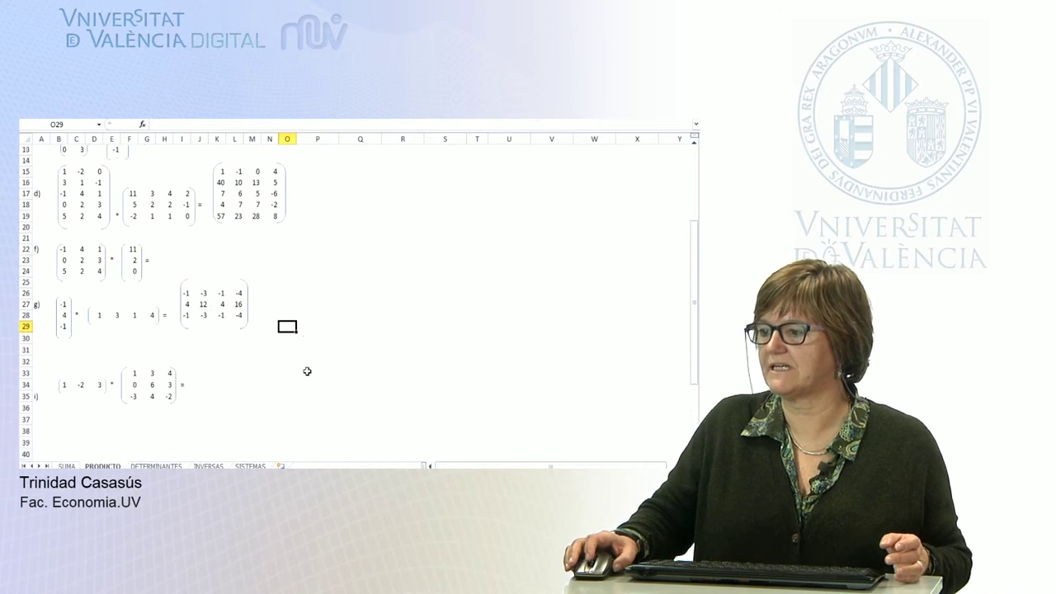
- Switch to the DETERMINANTES sheet and view its top
{"action": "key", "text": "ctrl+Page_Down"}
{"action": "scroll", "coordinate": [221, 312], "scroll_direction": "up", "scroll_amount": 3}
{"action": "scroll", "coordinate": [215, 318], "scroll_direction": "up", "scroll_amount": 5}
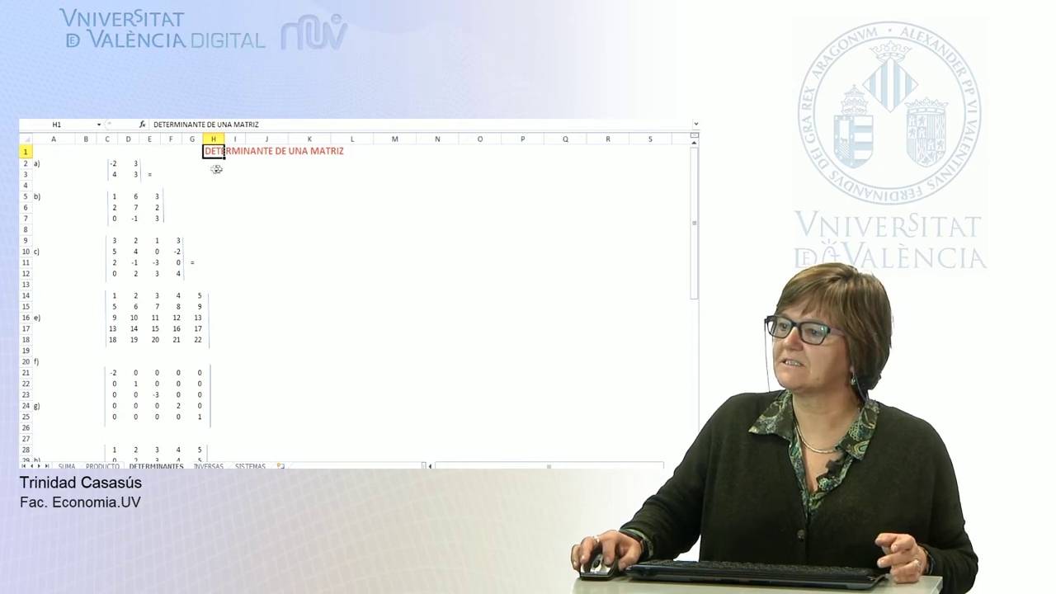
- Enter =MDETERM(C2:D3) in F3 as an array formula for matrix a)'s determinant
{"action": "left_click", "coordinate": [173, 173]}
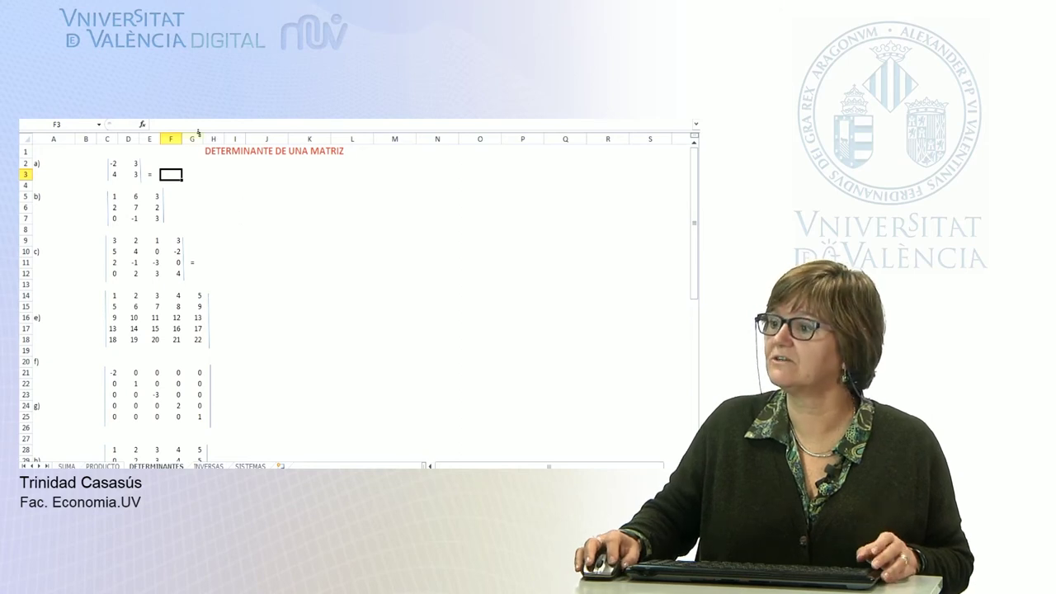
{"action": "type", "text": "="}
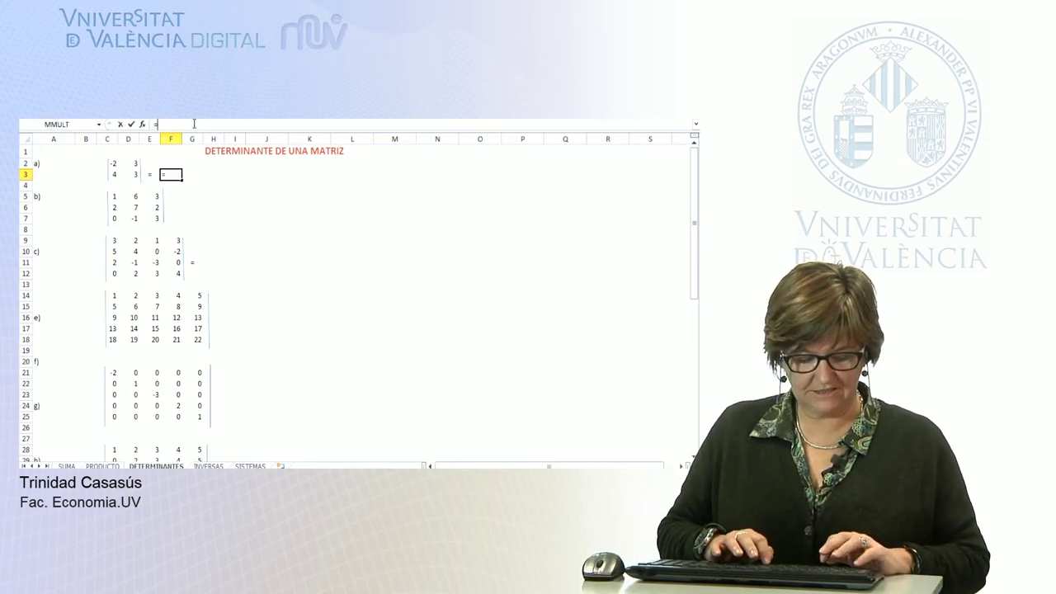
{"action": "type", "text": "M"}
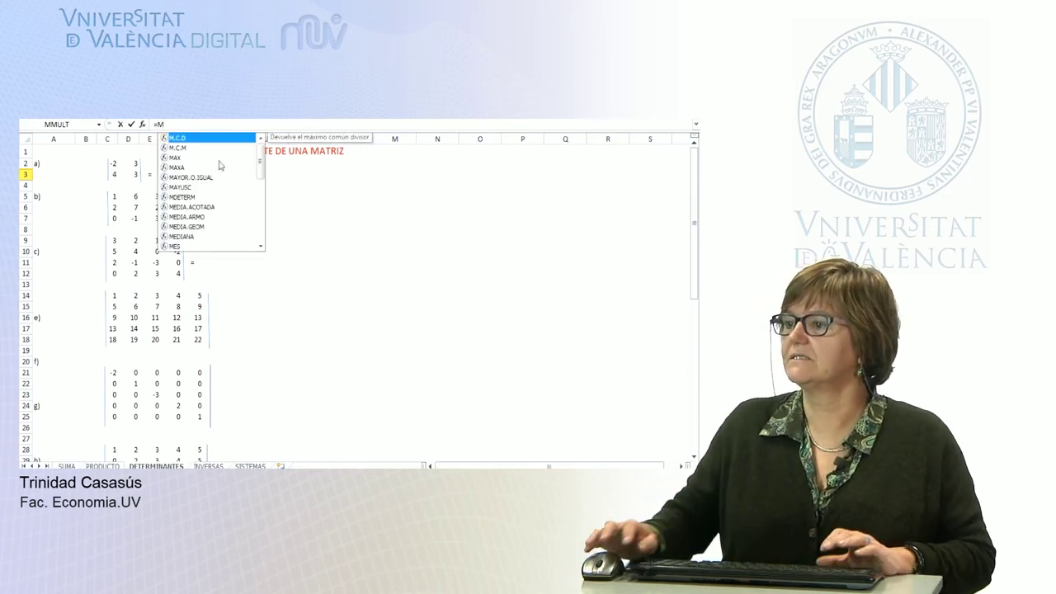
{"action": "left_click", "coordinate": [196, 198]}
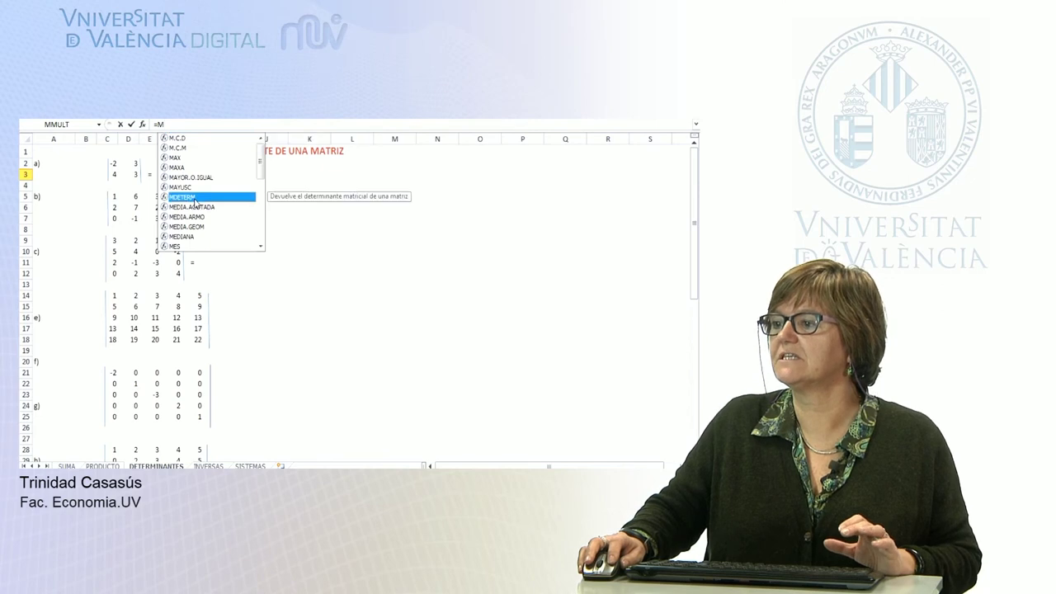
{"action": "double_click", "coordinate": [196, 199]}
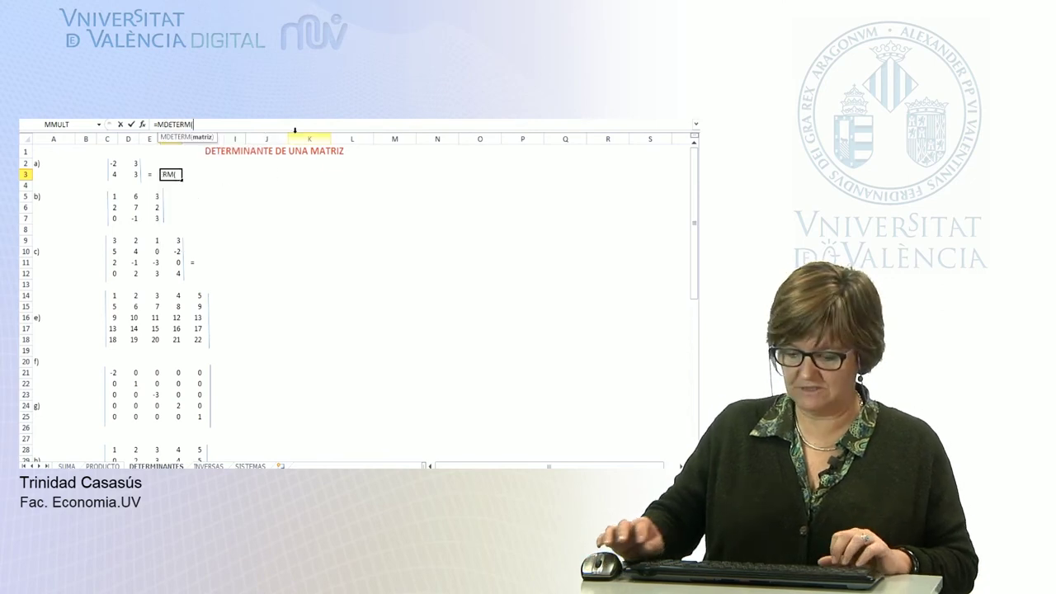
{"action": "left_click_drag", "start_coordinate": [117, 165], "coordinate": [132, 164]}
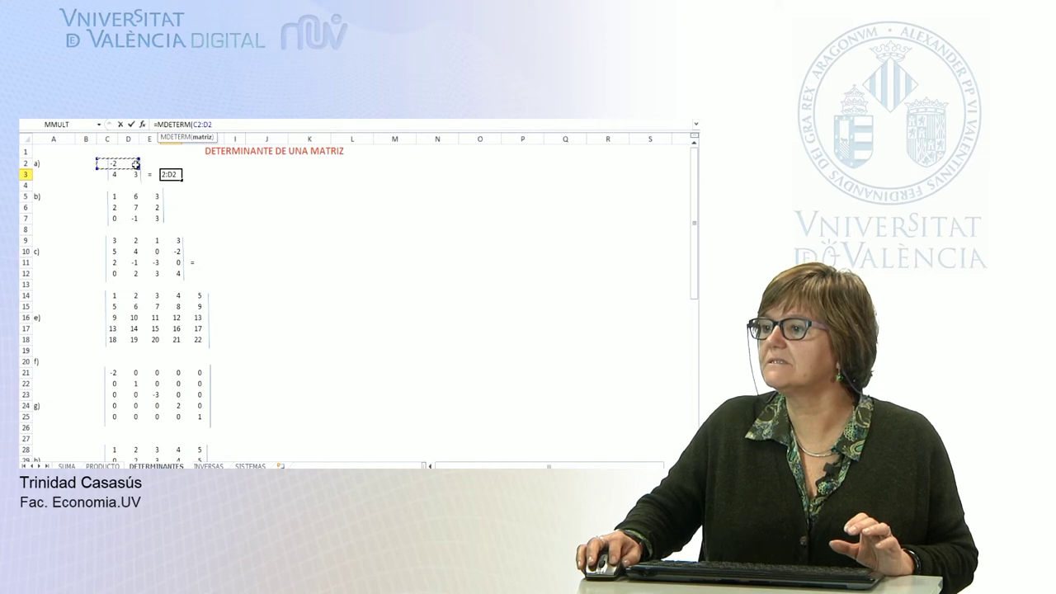
{"action": "left_click_drag", "start_coordinate": [138, 174], "coordinate": [114, 174]}
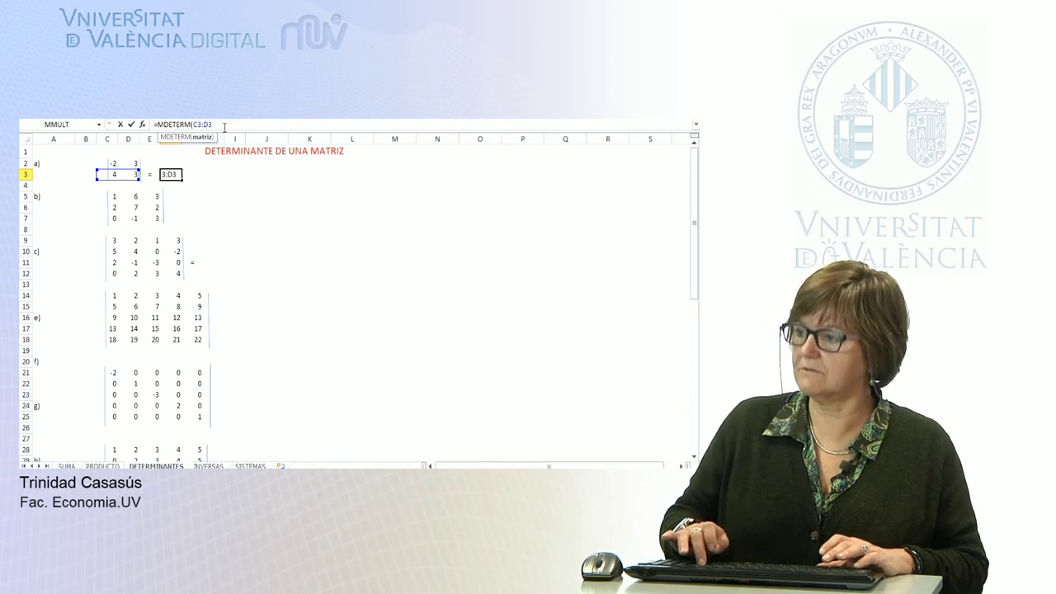
{"action": "key", "text": "BackSpace"}
{"action": "key", "text": "BackSpace"}
{"action": "key", "text": "BackSpace"}
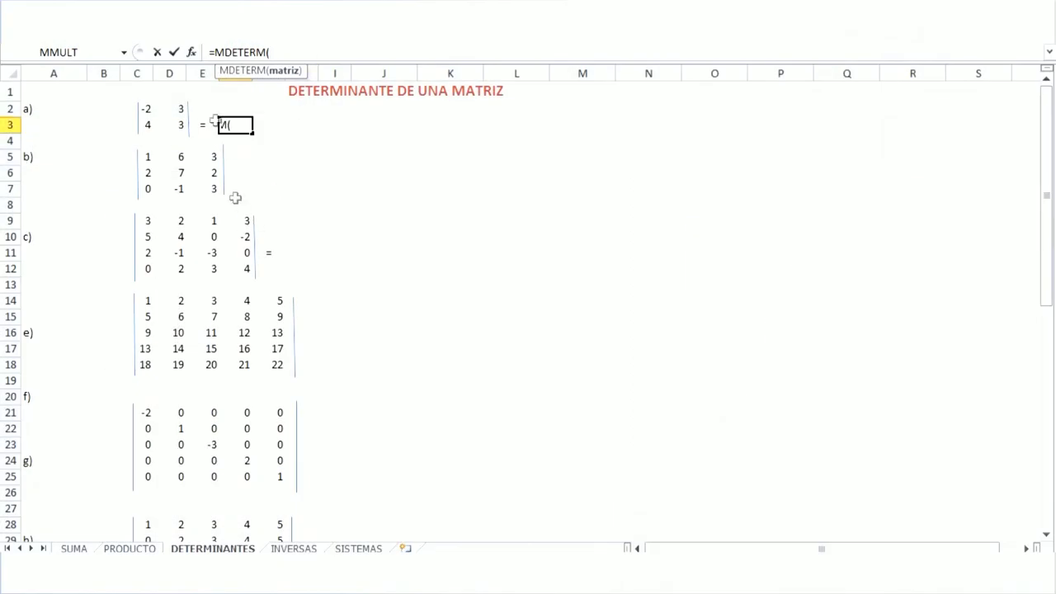
{"action": "left_click_drag", "start_coordinate": [148, 110], "coordinate": [171, 124]}
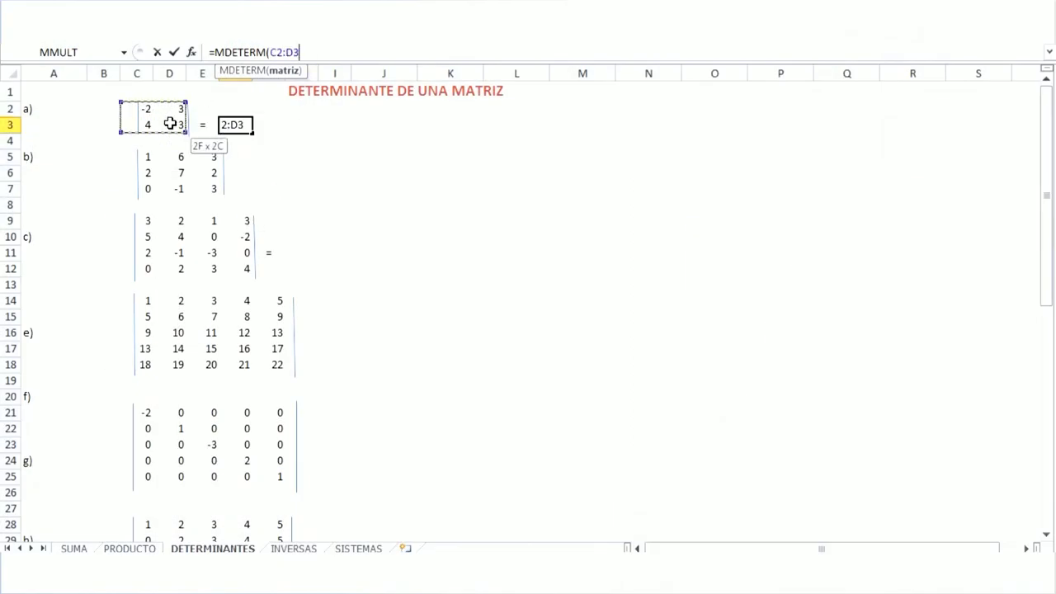
{"action": "type", "text": ")"}
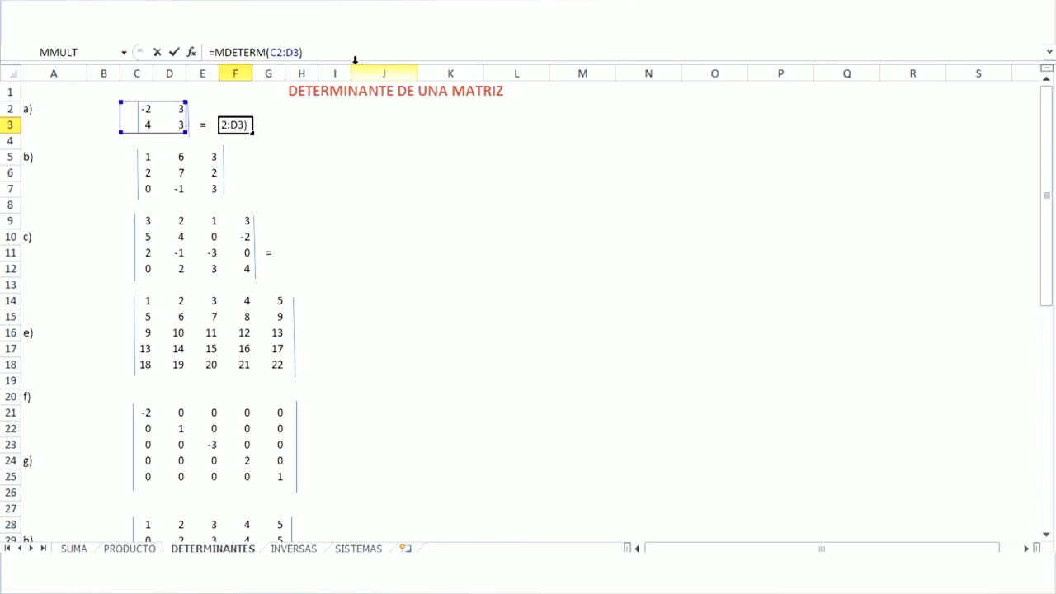
{"action": "key", "text": "ctrl+shift+Return"}
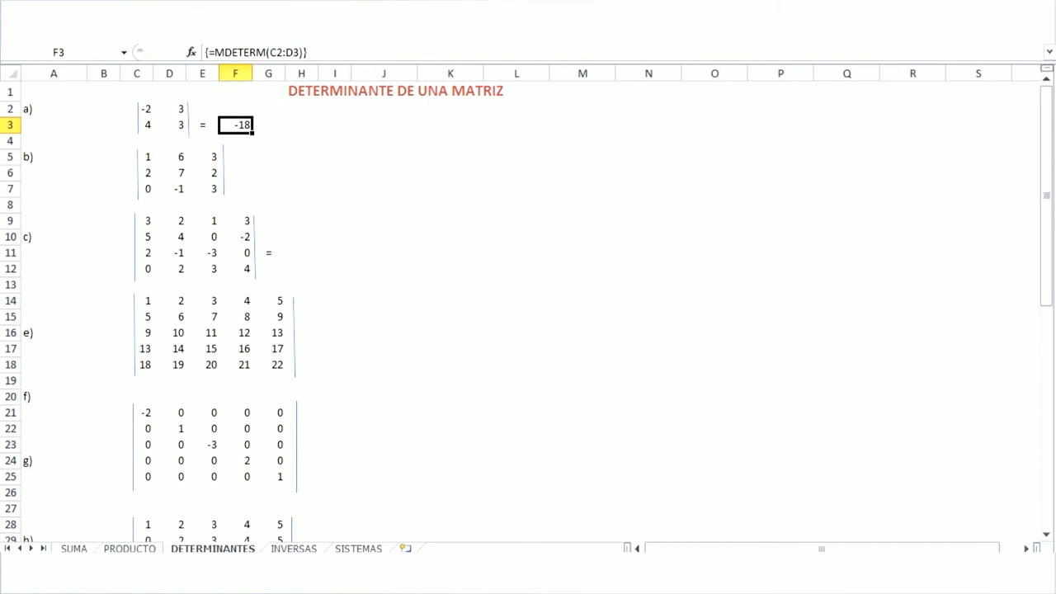
- Compute matrix b)'s determinant in F6 with array formula =MDETERM(C5:E7), giving -19
{"action": "left_click", "coordinate": [249, 172]}
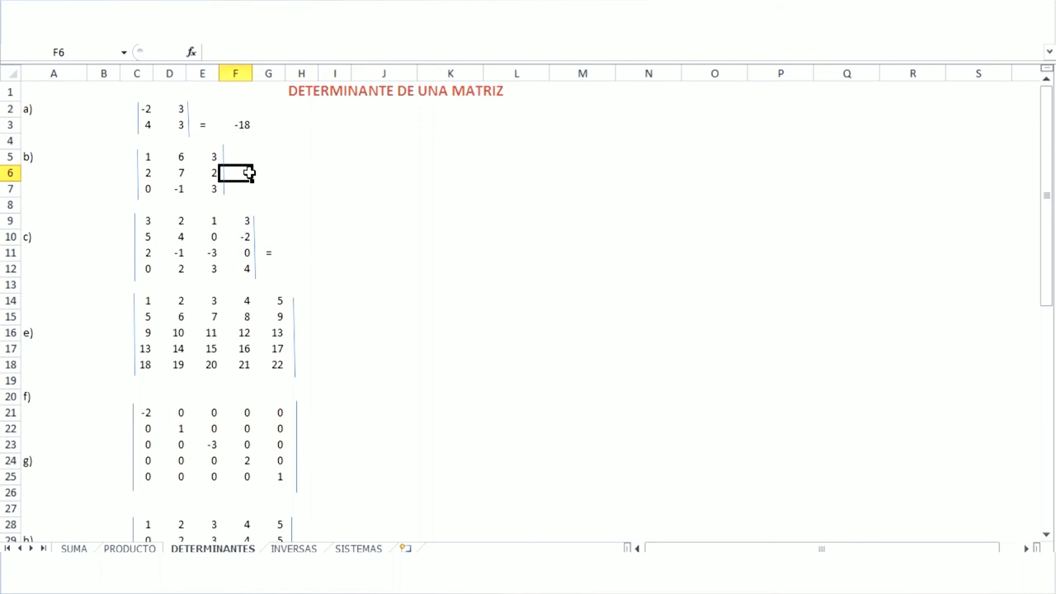
{"action": "type", "text": "="}
{"action": "key", "text": "Caps_Lock"}
{"action": "type", "text": "M"}
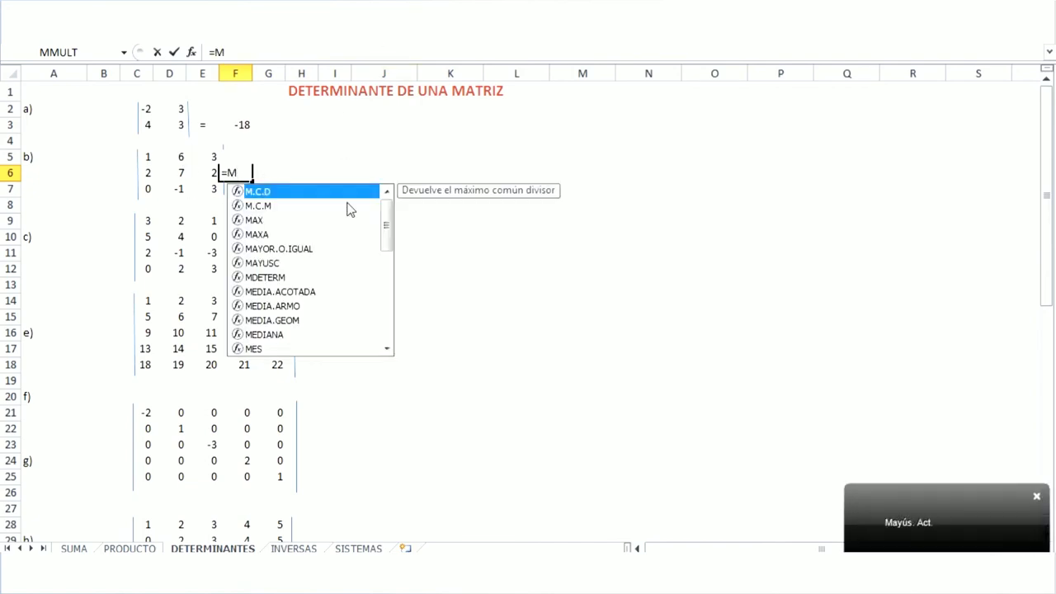
{"action": "double_click", "coordinate": [289, 278]}
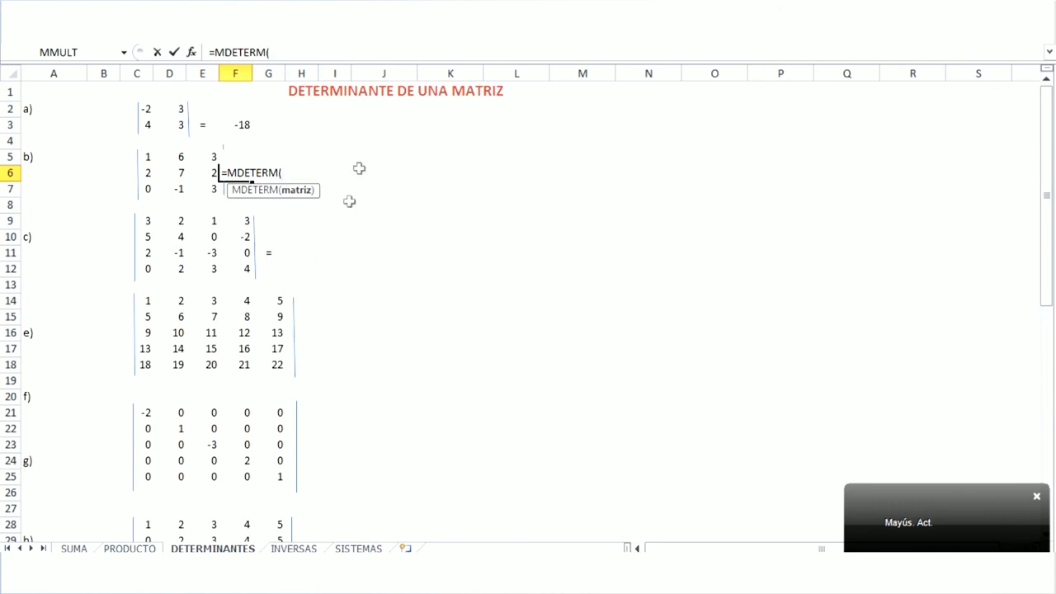
{"action": "left_click_drag", "start_coordinate": [146, 157], "coordinate": [202, 190]}
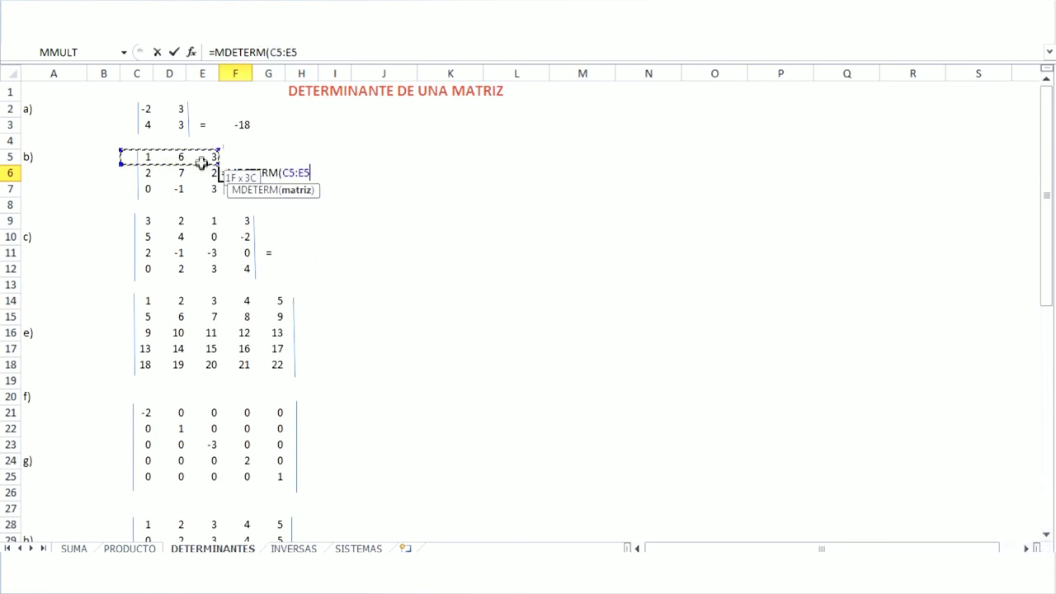
{"action": "left_click", "coordinate": [324, 48]}
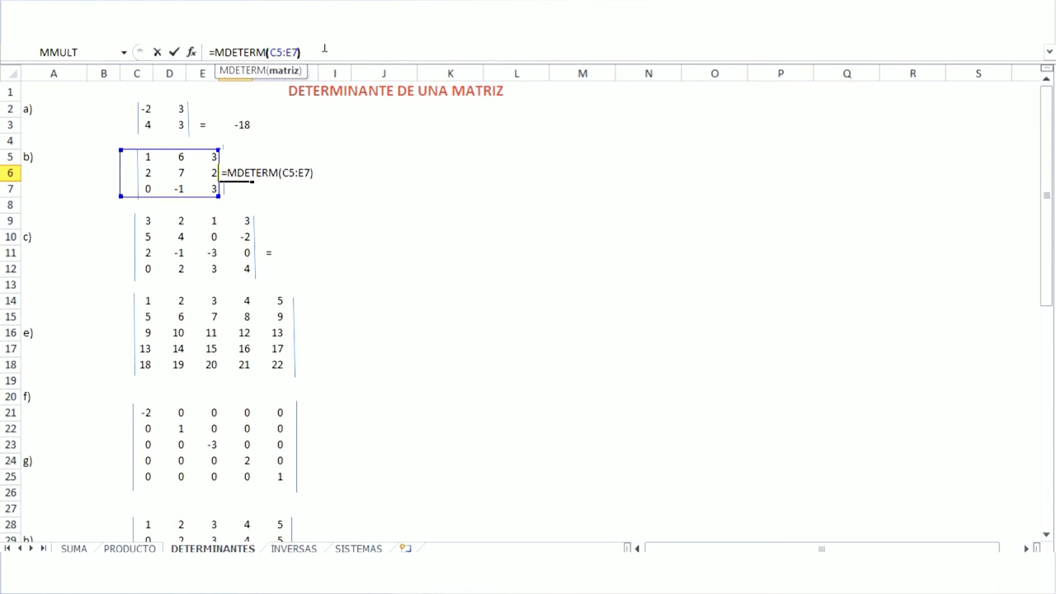
{"action": "type", "text": ")"}
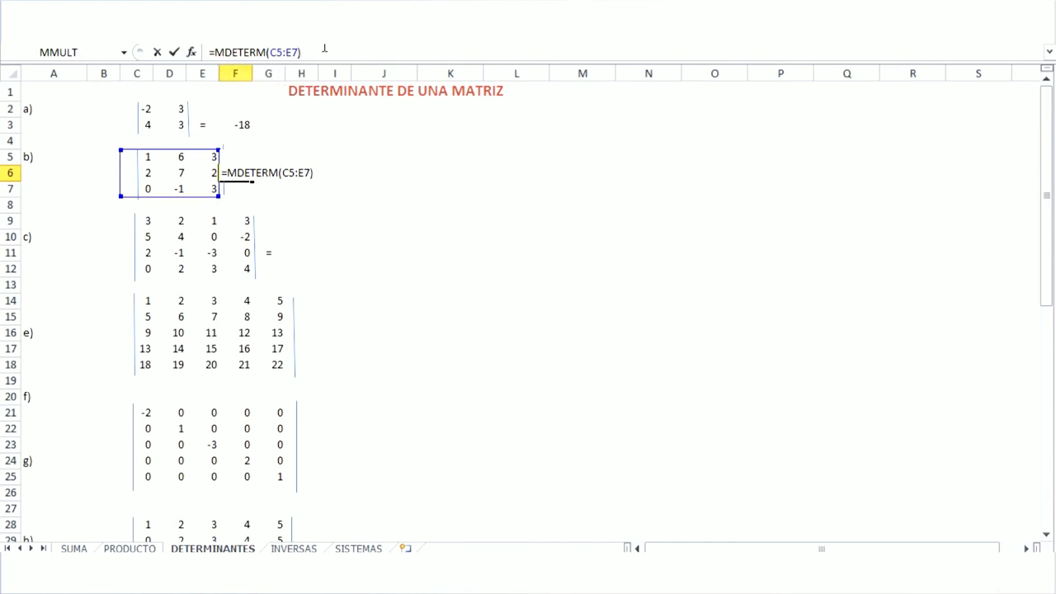
{"action": "key", "text": "ctrl+shift+Return"}
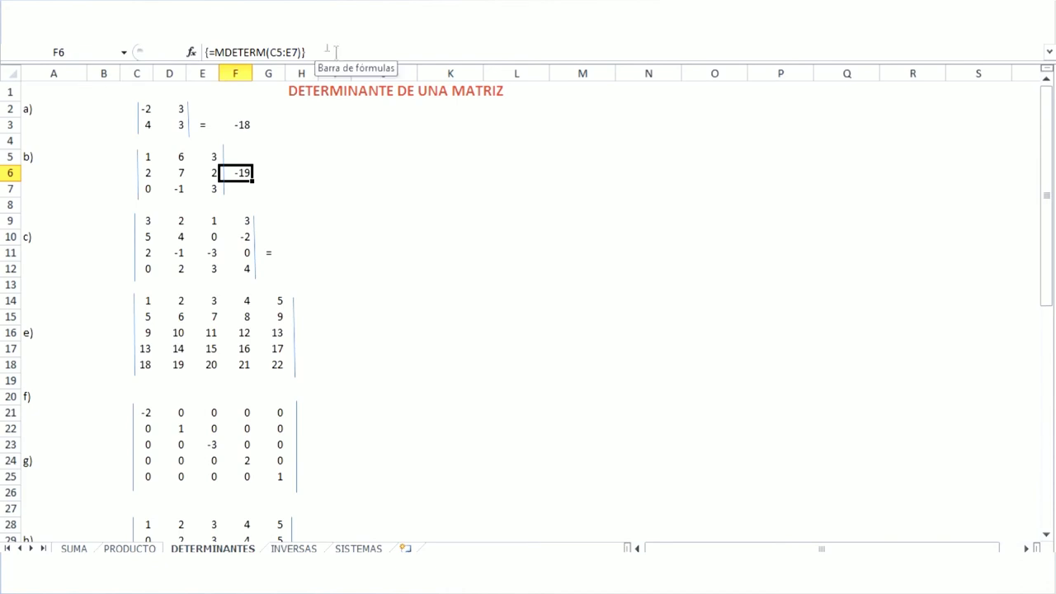
{"action": "left_click", "coordinate": [603, 404]}
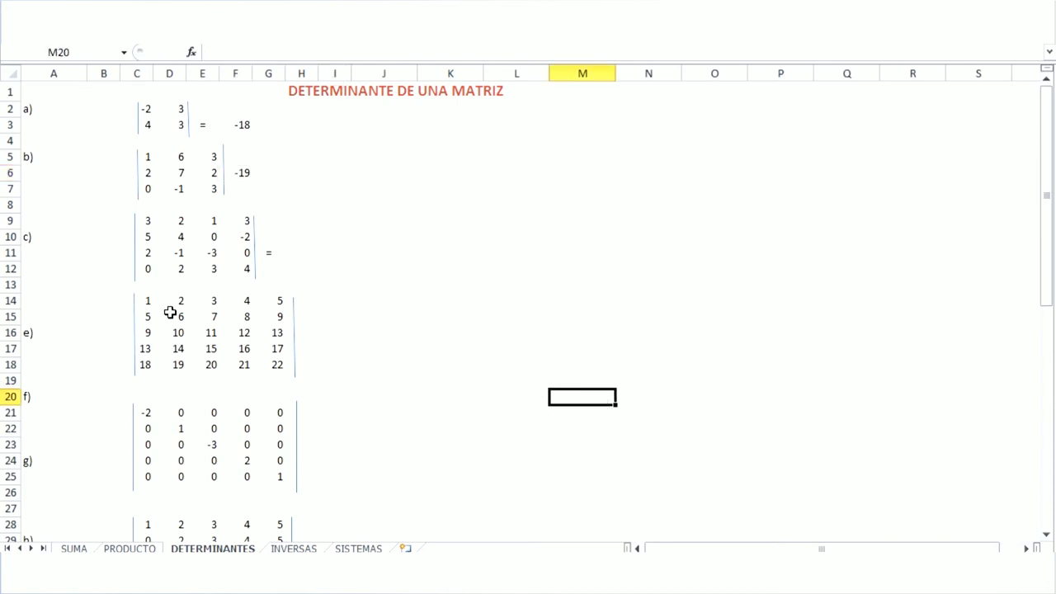
- Compute the 5×5 matrix f)'s determinant in I23 with array formula =MDETERM(C21:G25), giving 12
{"action": "scroll", "coordinate": [271, 247], "scroll_direction": "down", "scroll_amount": 1}
{"action": "scroll", "coordinate": [388, 314], "scroll_direction": "down", "scroll_amount": 2}
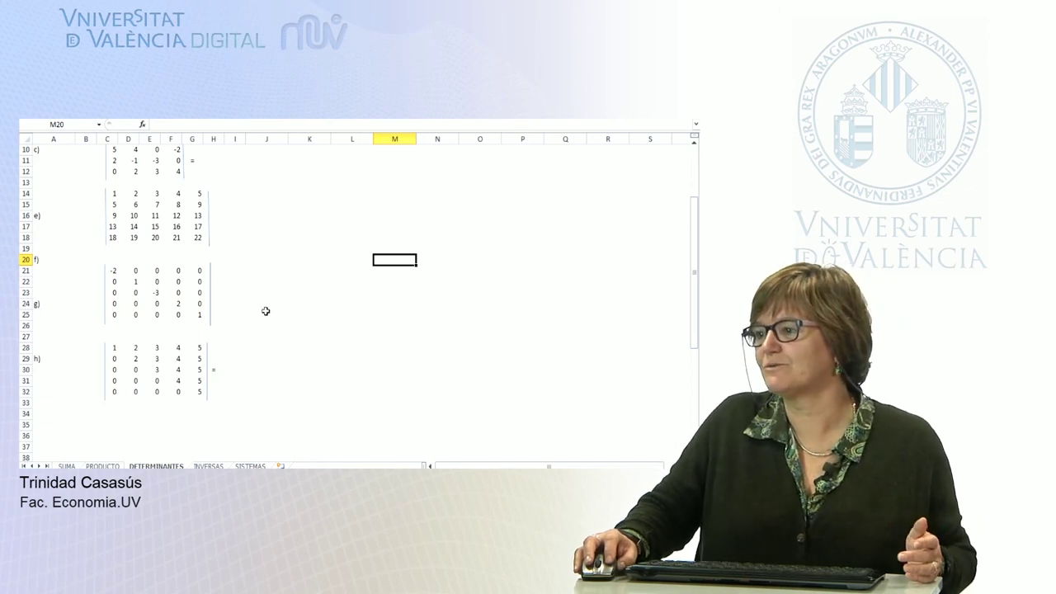
{"action": "left_click", "coordinate": [237, 294]}
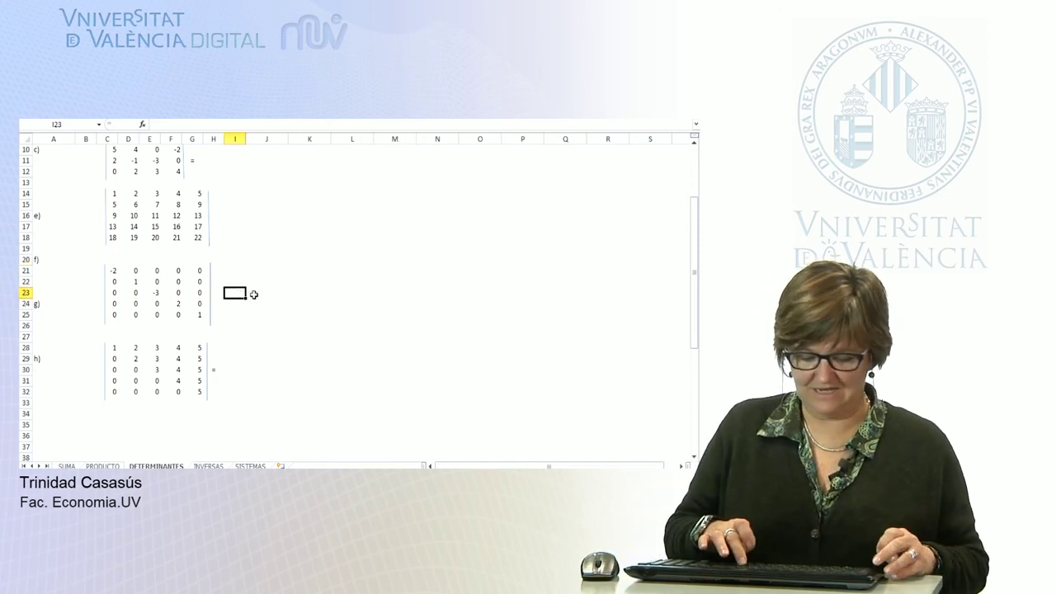
{"action": "type", "text": "="}
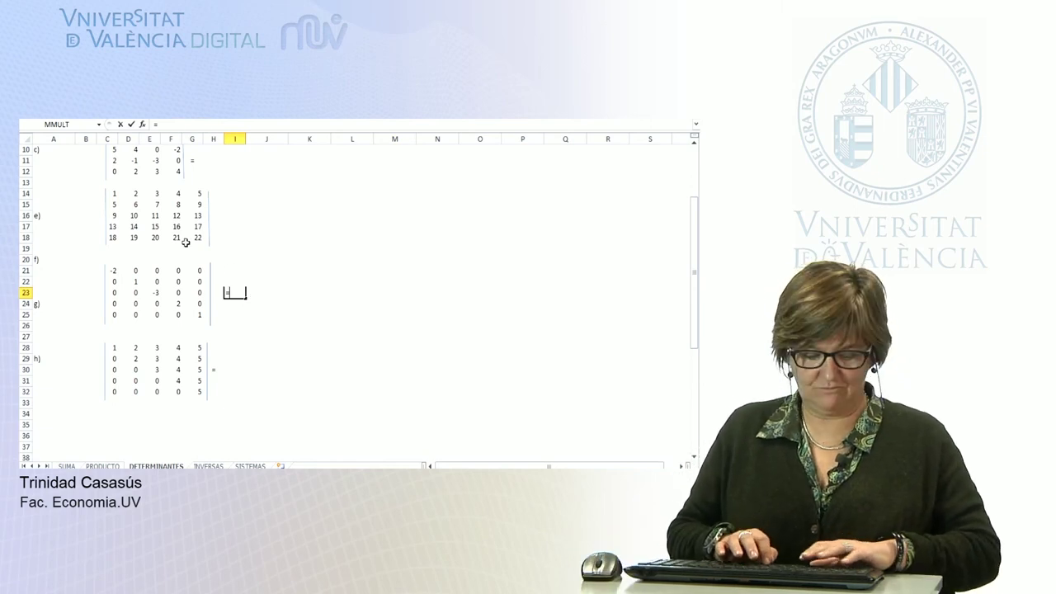
{"action": "key", "text": "Caps_Lock"}
{"action": "type", "text": "M"}
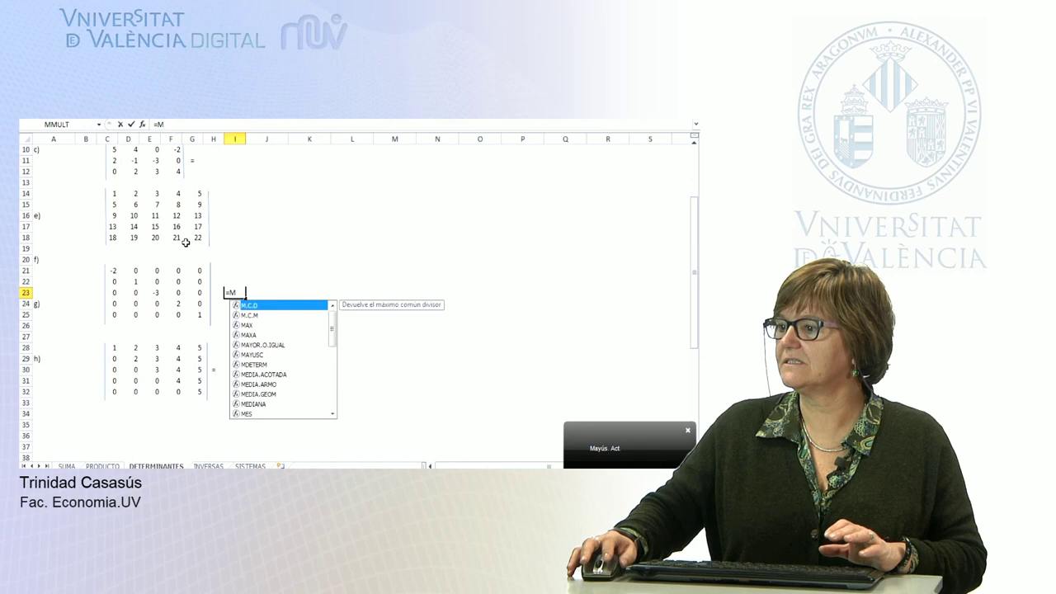
{"action": "left_click", "coordinate": [260, 364]}
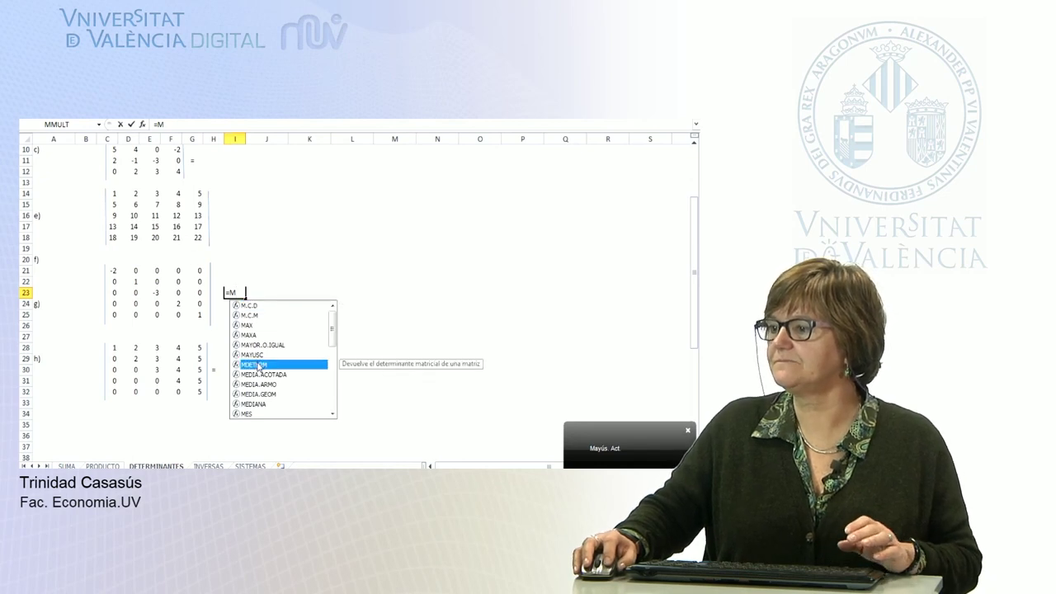
{"action": "double_click", "coordinate": [257, 363]}
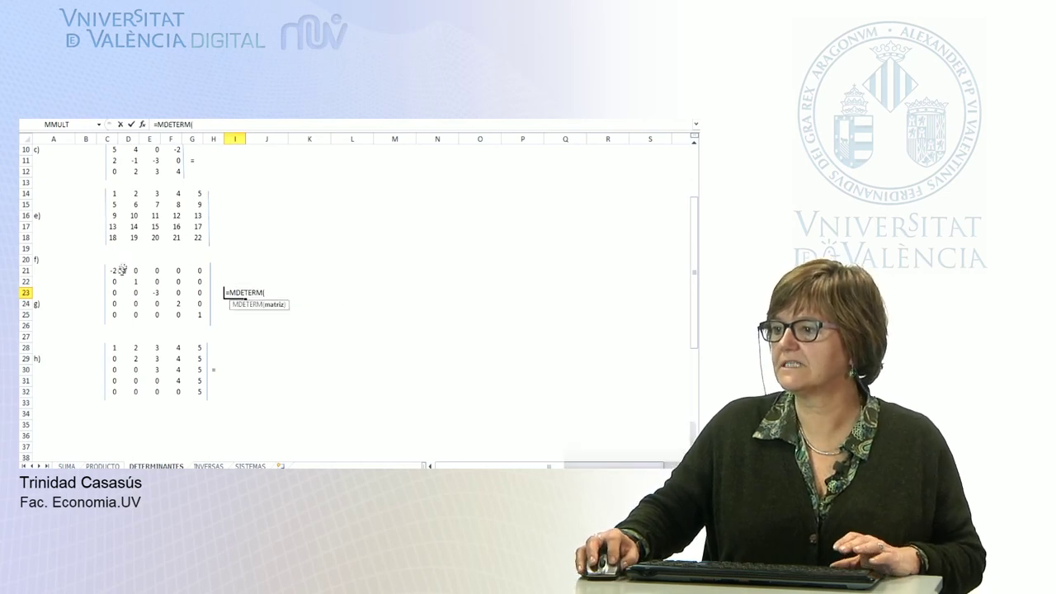
{"action": "mouse_move", "coordinate": [114, 271]}
{"action": "left_mouse_down"}
{"action": "mouse_move", "coordinate": [144, 271]}
{"action": "mouse_move", "coordinate": [201, 315]}
{"action": "left_mouse_up"}
{"action": "left_click", "coordinate": [232, 123]}
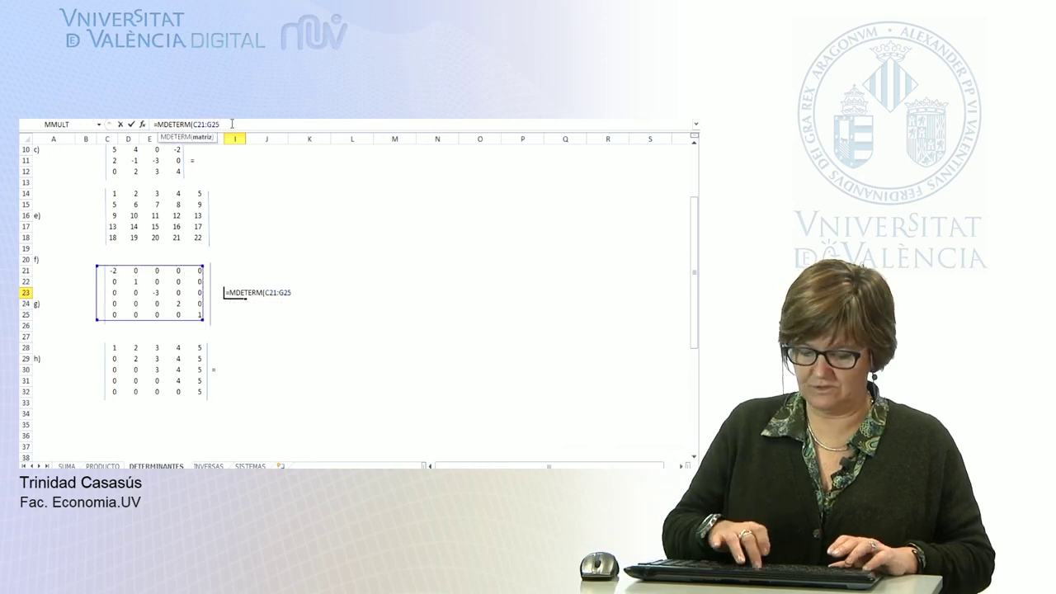
{"action": "type", "text": ")"}
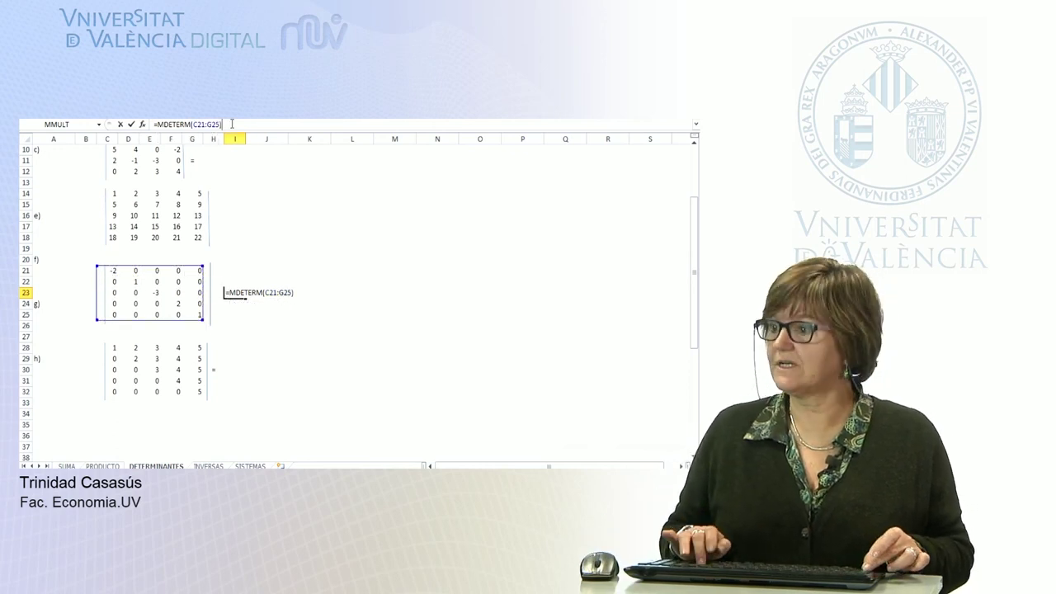
{"action": "key", "text": "ctrl+shift+Return"}
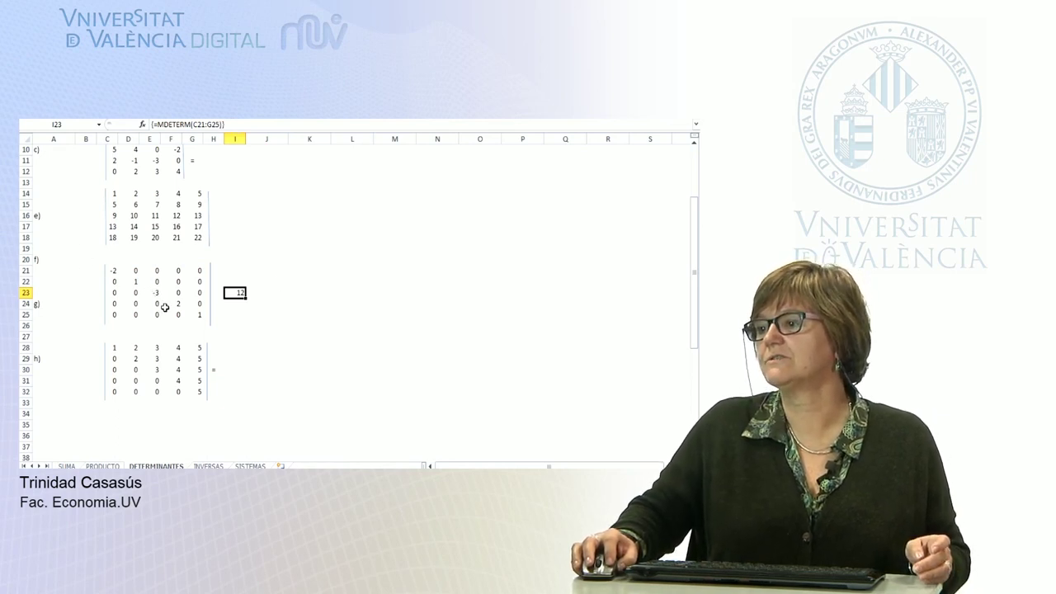
{"action": "left_click", "coordinate": [256, 319]}
{"action": "scroll", "coordinate": [512, 342], "scroll_direction": "up", "scroll_amount": 3}
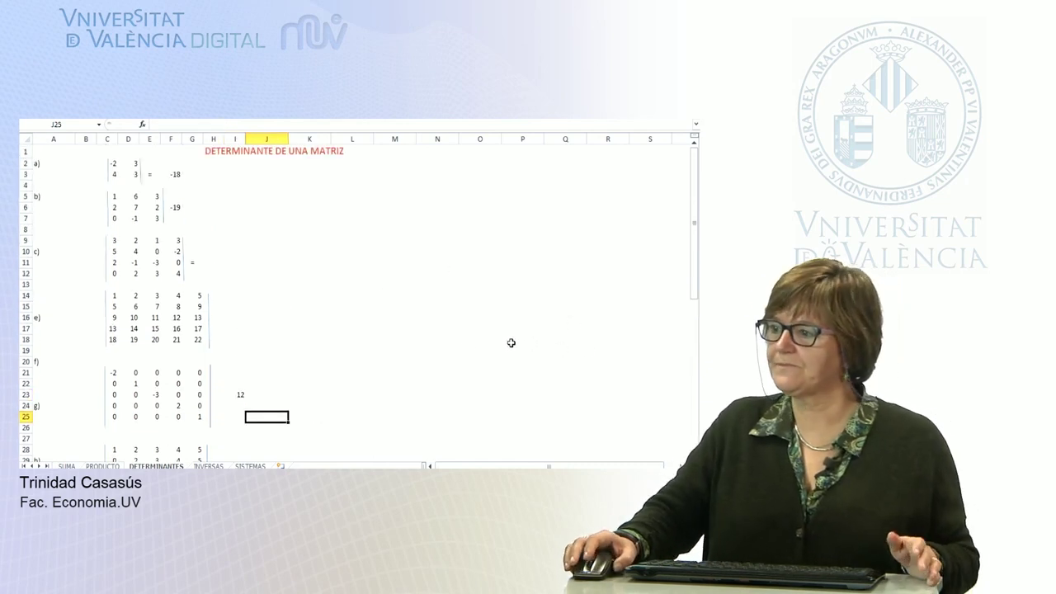
{"action": "scroll", "coordinate": [353, 346], "scroll_direction": "down", "scroll_amount": 1}
{"action": "scroll", "coordinate": [327, 337], "scroll_direction": "down", "scroll_amount": 1}
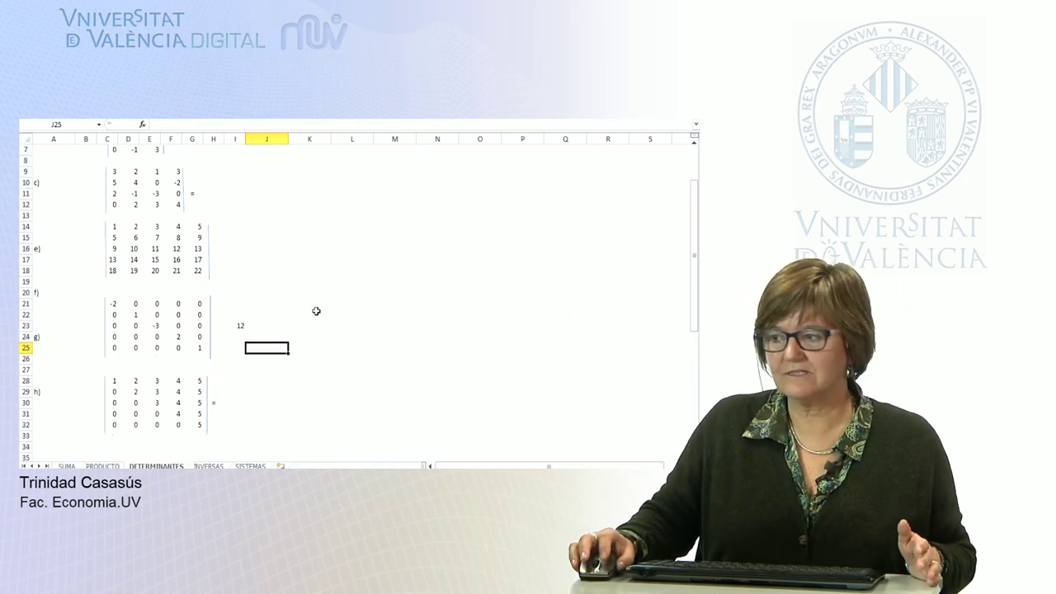